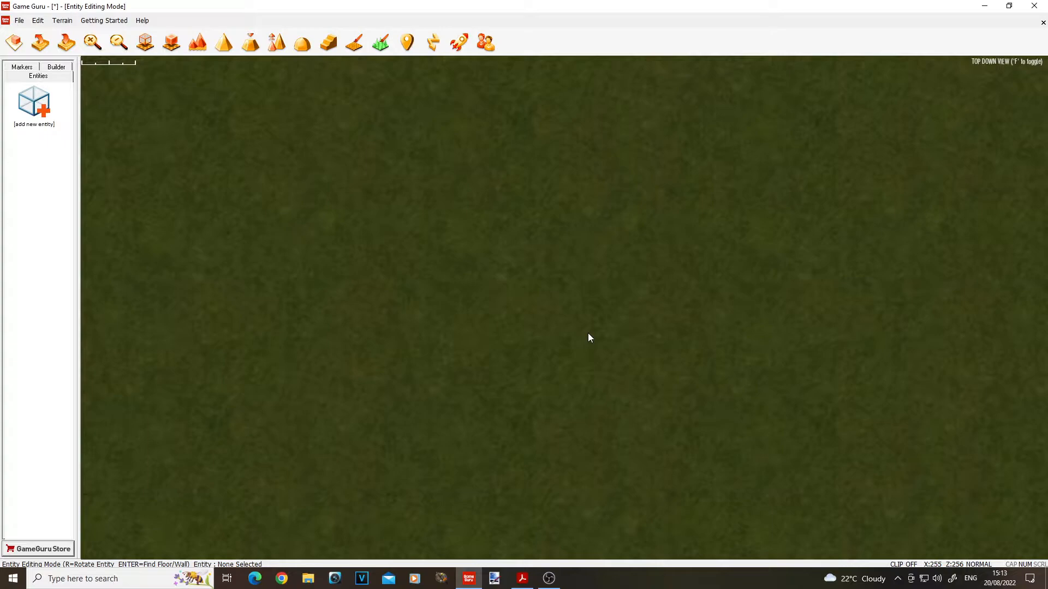
- Add a camera marker from the Cine Guru entity folder and place it on the terrain
left_click(32, 124)
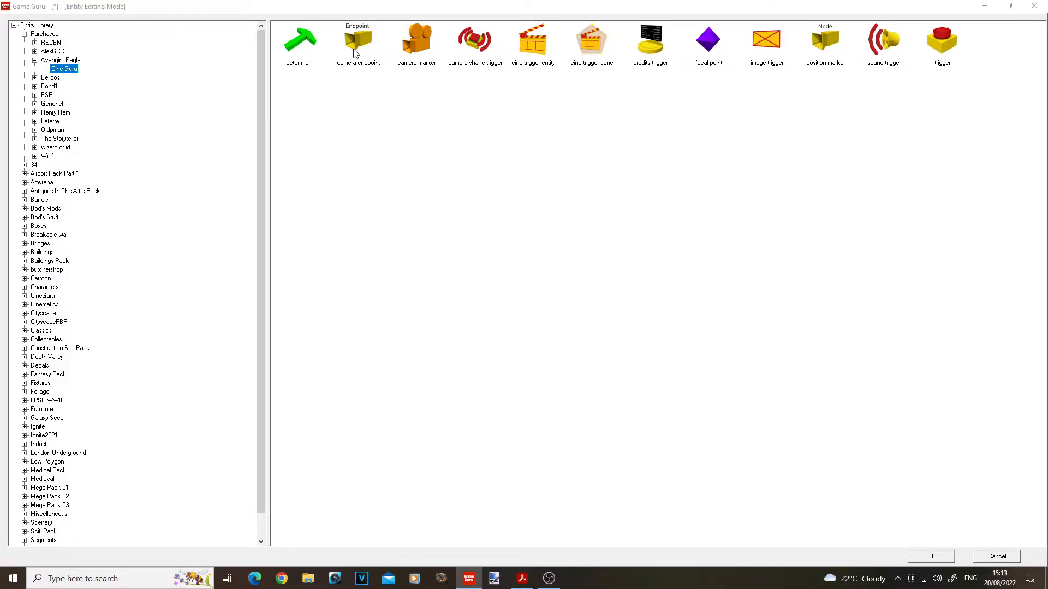
left_click(417, 48)
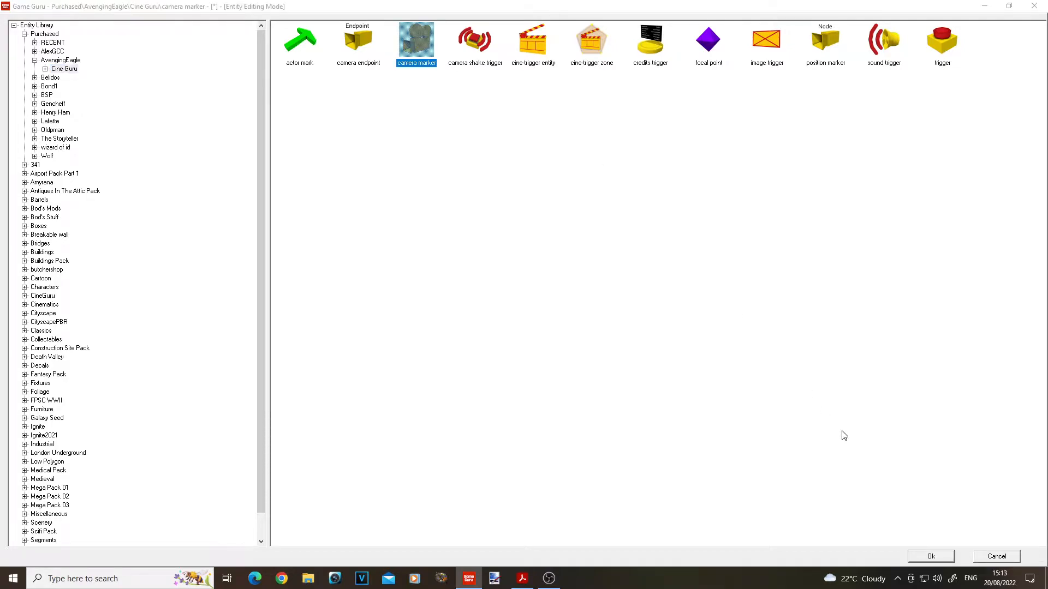
left_click(932, 557)
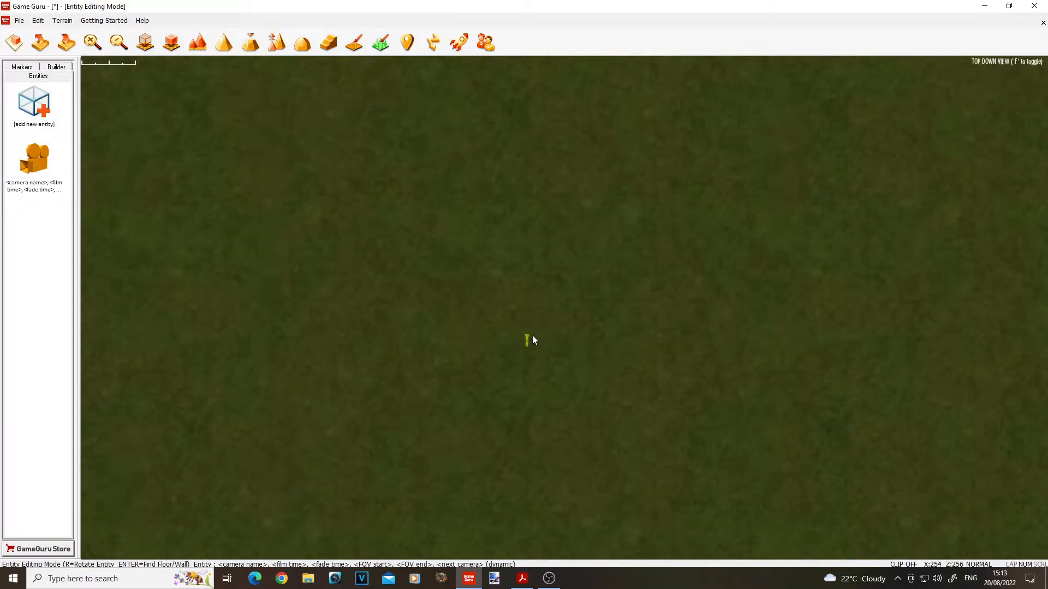
left_click(565, 319)
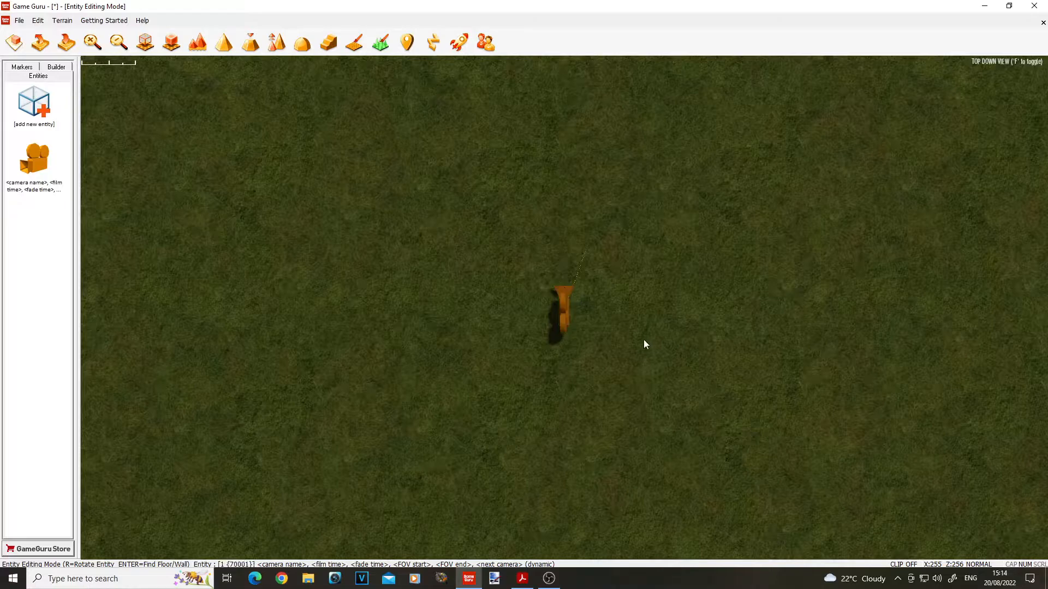
- Open the camera marker's properties in free flight view and replace the camera name placeholder with camera1
key("f")
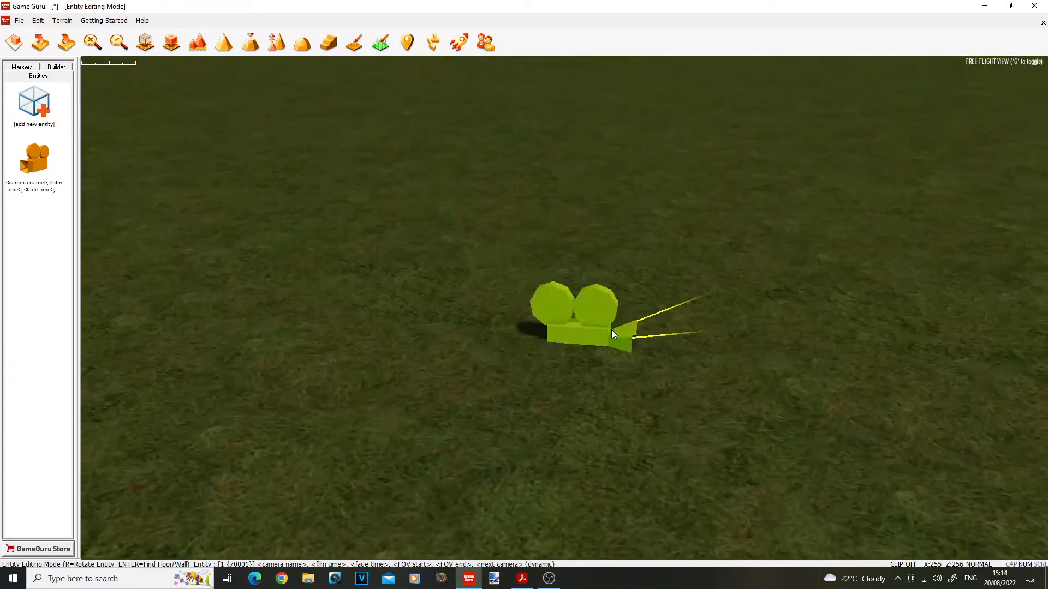
left_click(612, 330)
left_click(673, 233)
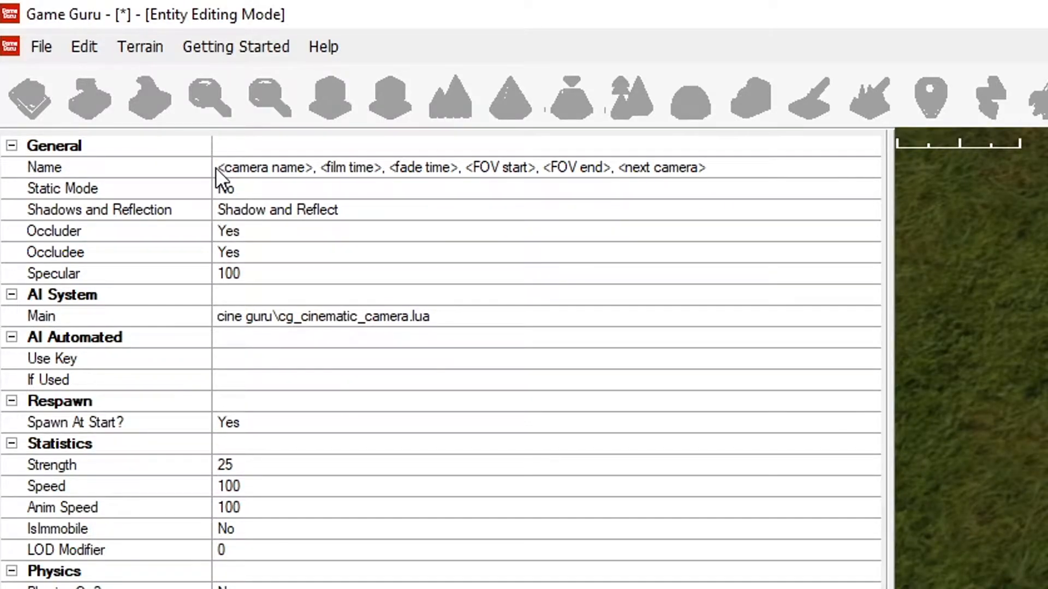
left_click_drag(217, 169, 761, 171)
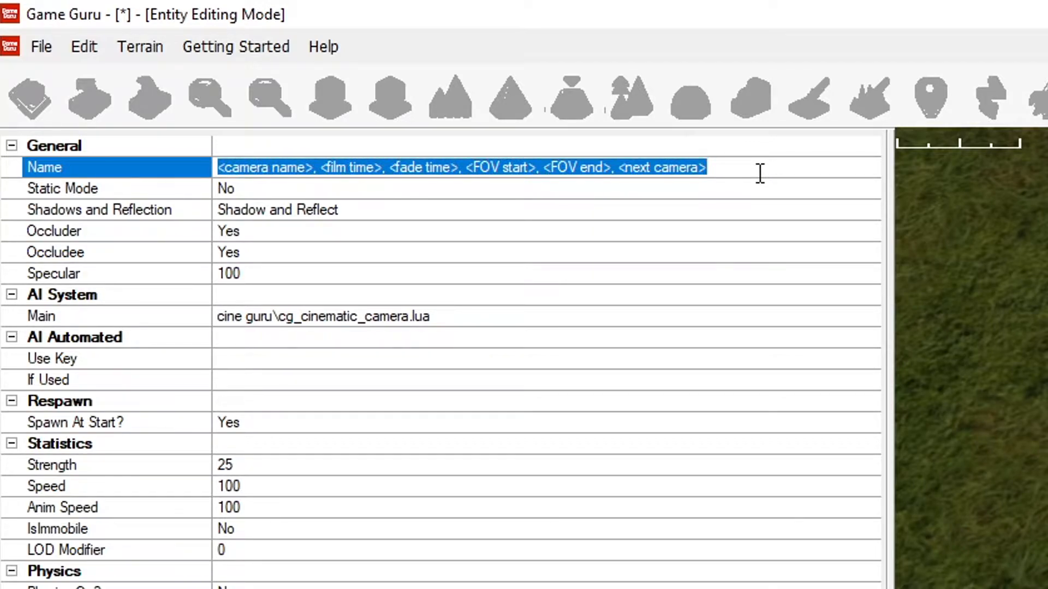
left_click(760, 174)
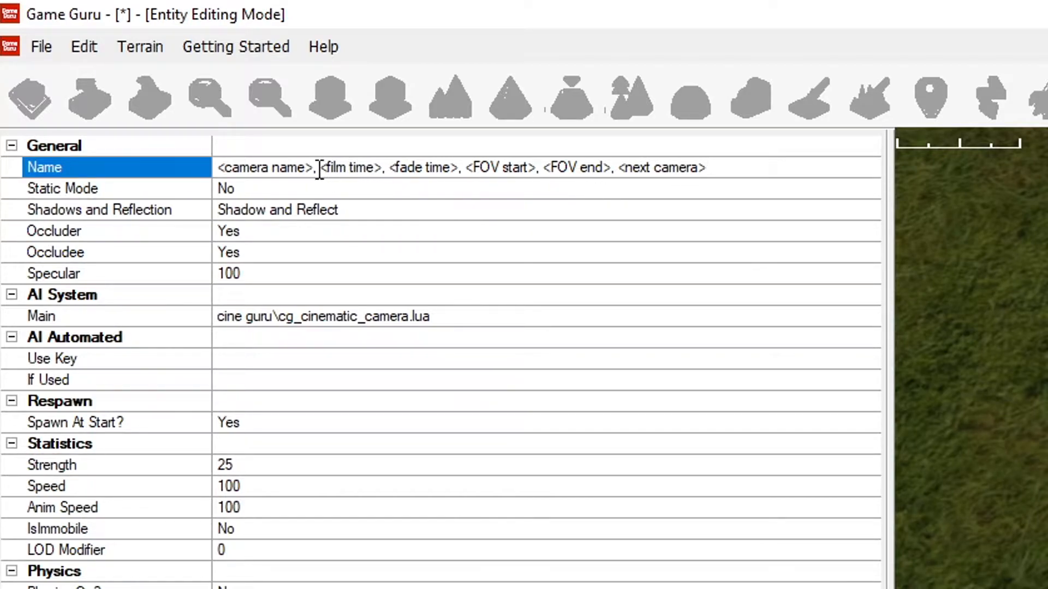
left_click_drag(313, 167, 56, 187)
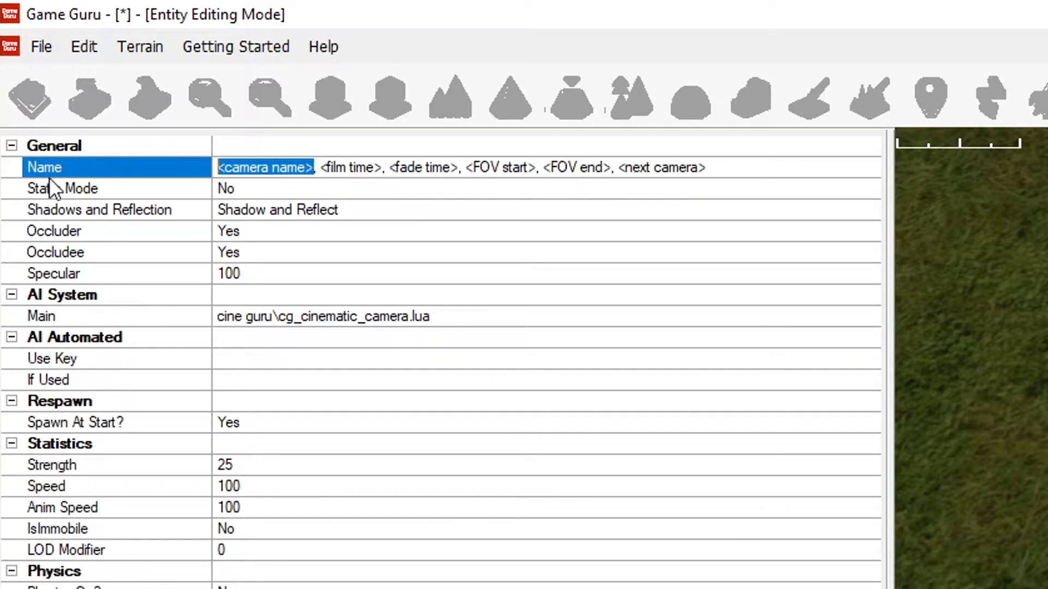
type("camer")
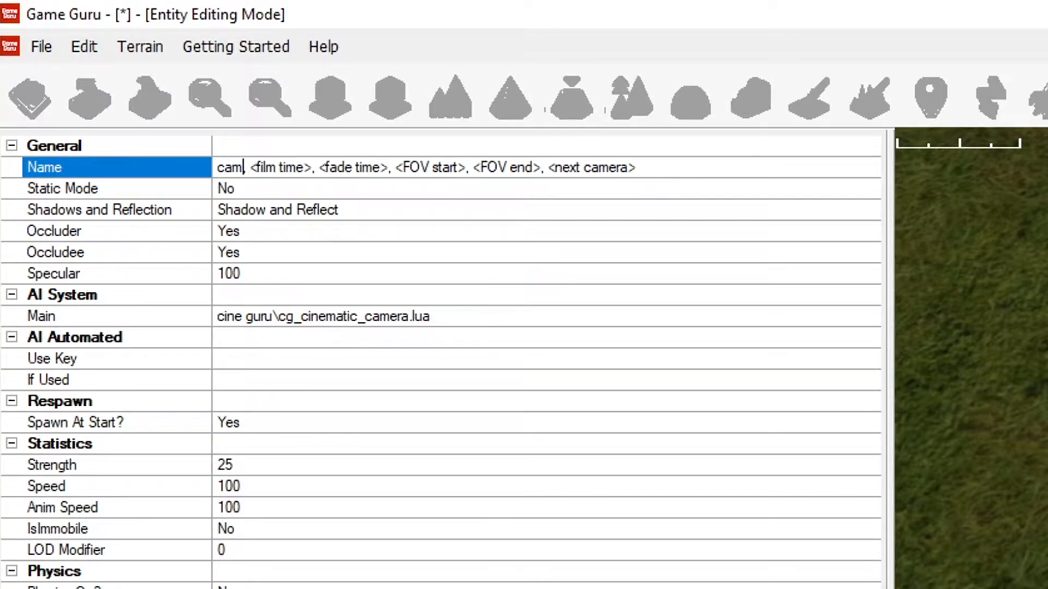
type("a1")
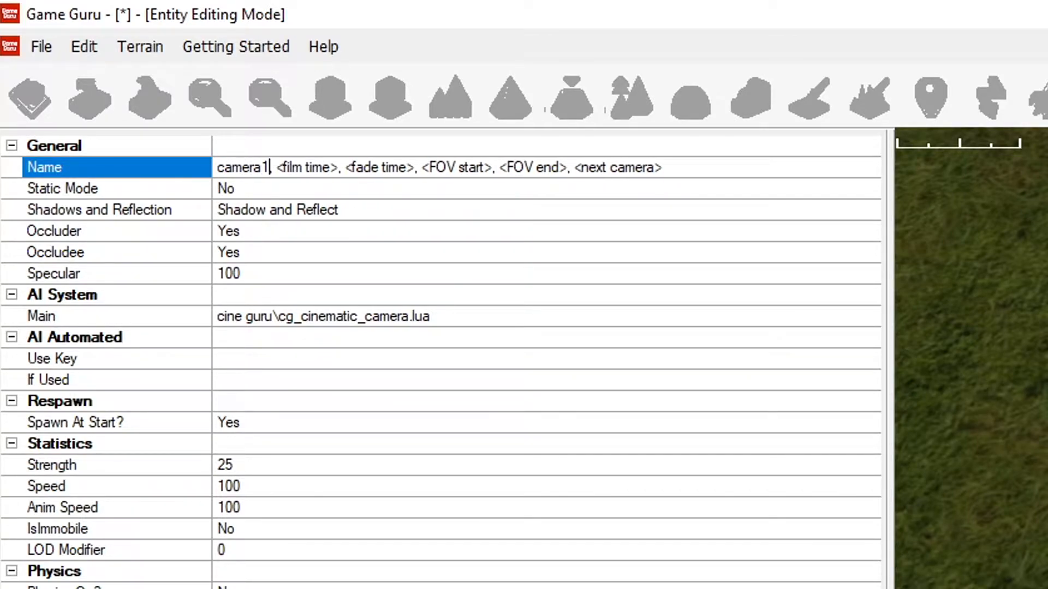
- Set the film time to 6000 and the fade time to 1000 in the camera marker's name
left_click_drag(277, 167, 339, 168)
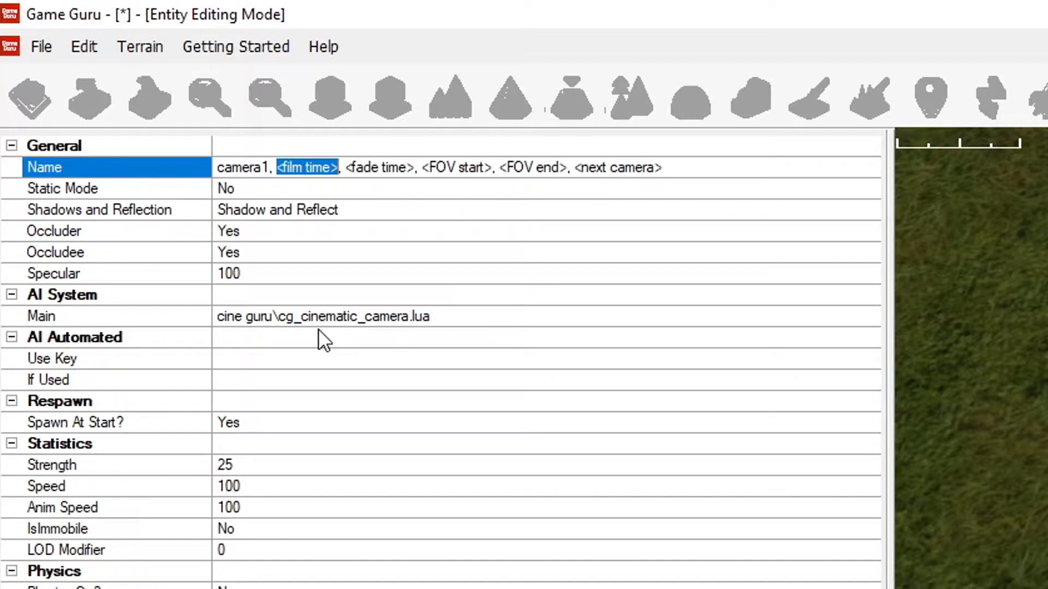
type("6000")
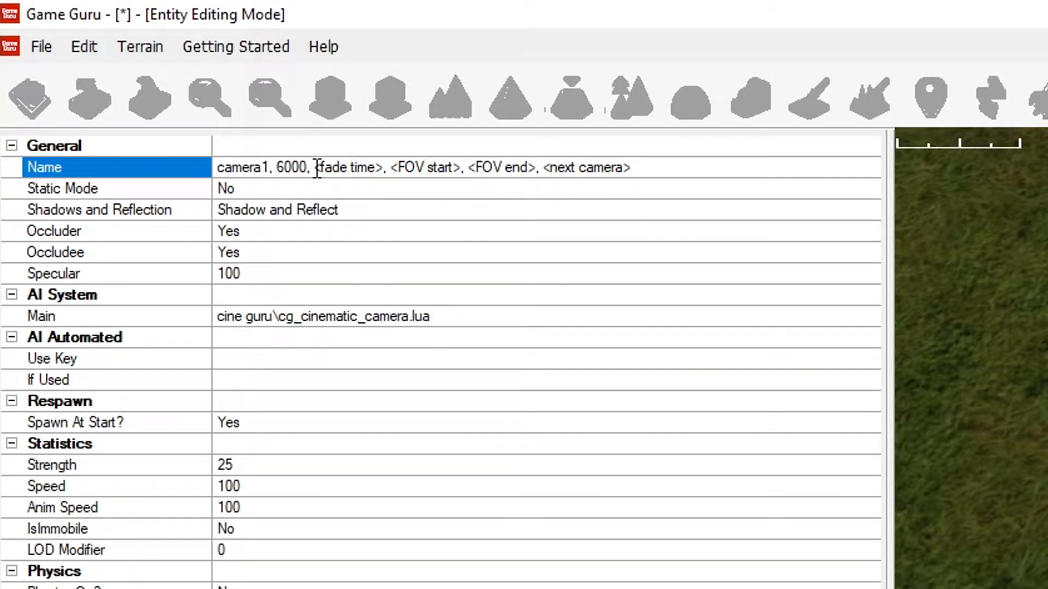
left_click_drag(315, 167, 384, 168)
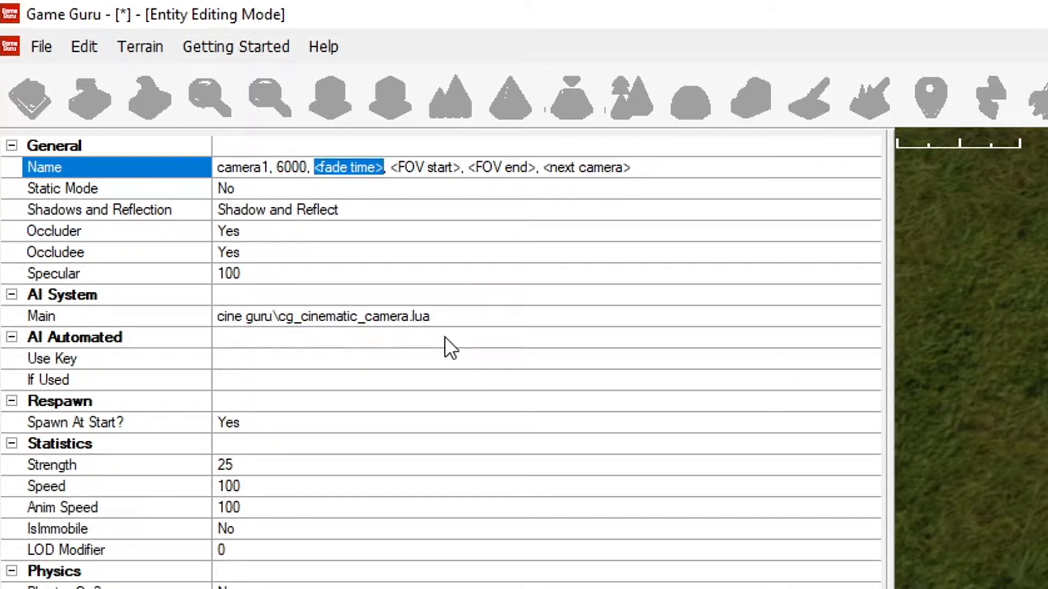
type("1000")
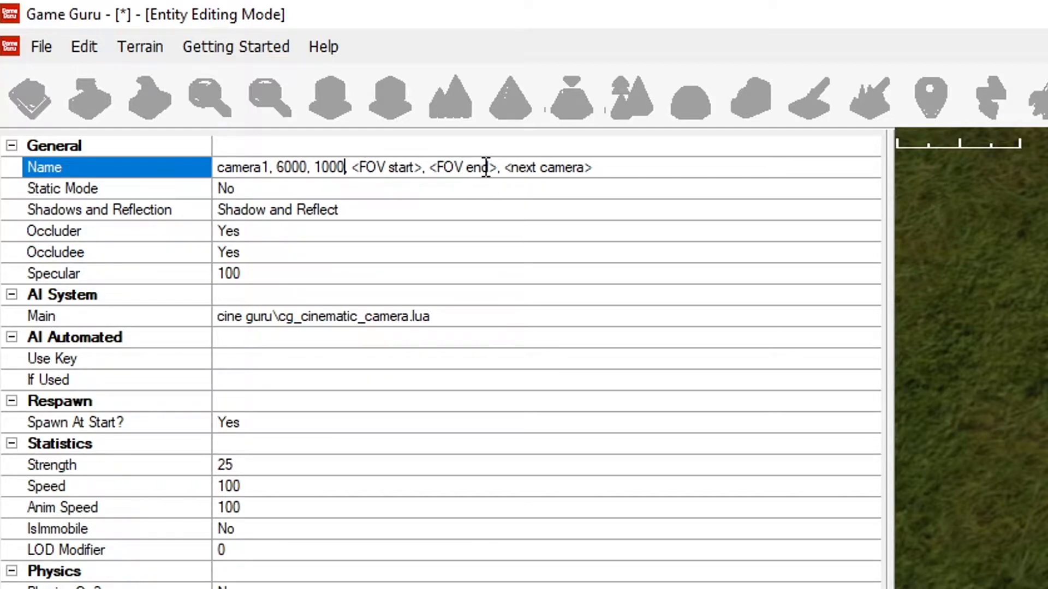
- Set the FOV start to 120 and the FOV end to 100 in the camera marker's name
left_click_drag(351, 167, 423, 168)
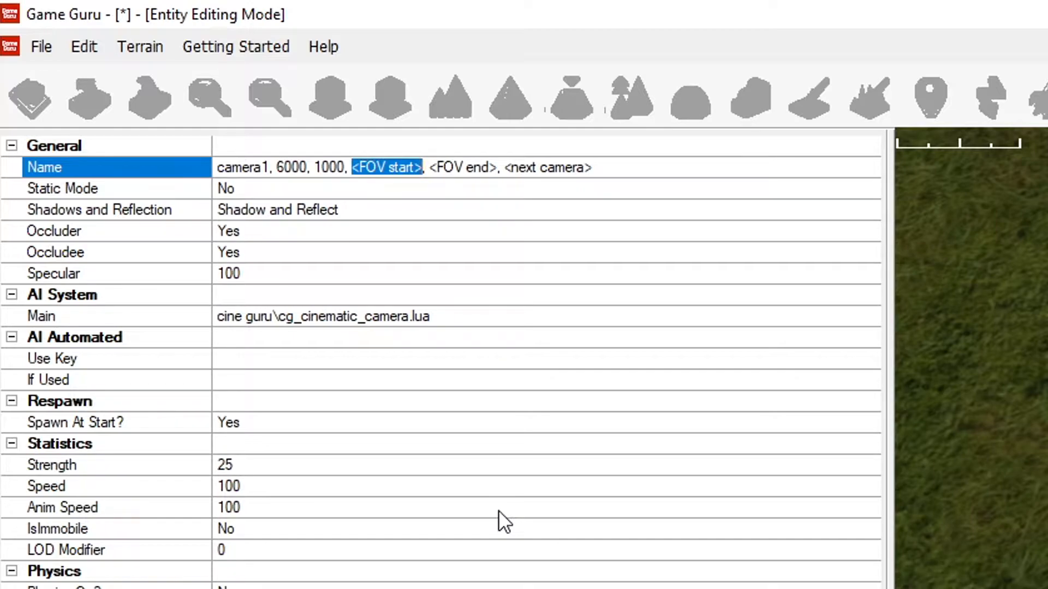
type("120")
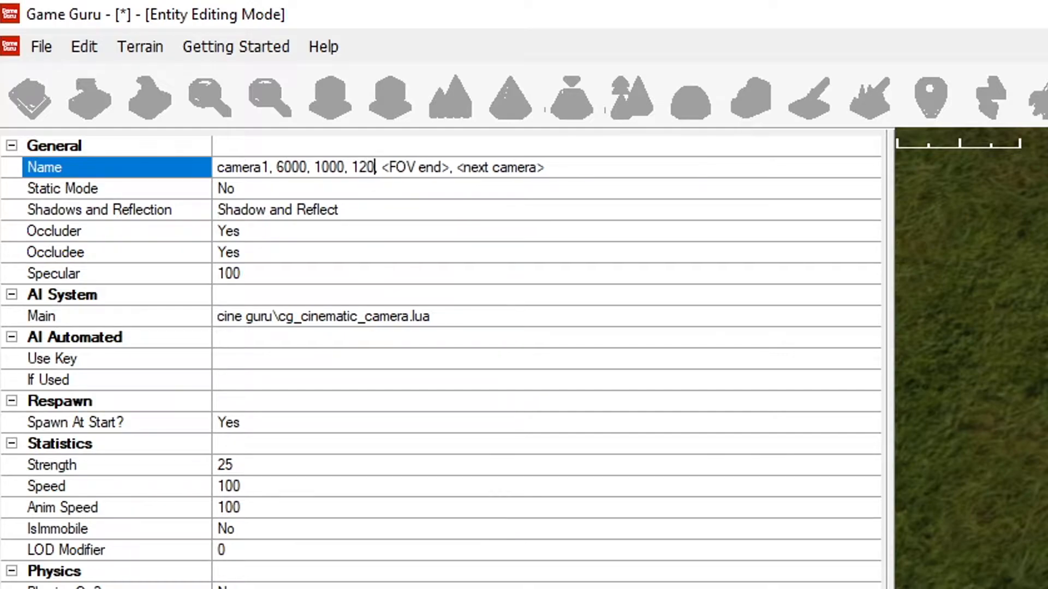
left_click_drag(381, 168, 449, 167)
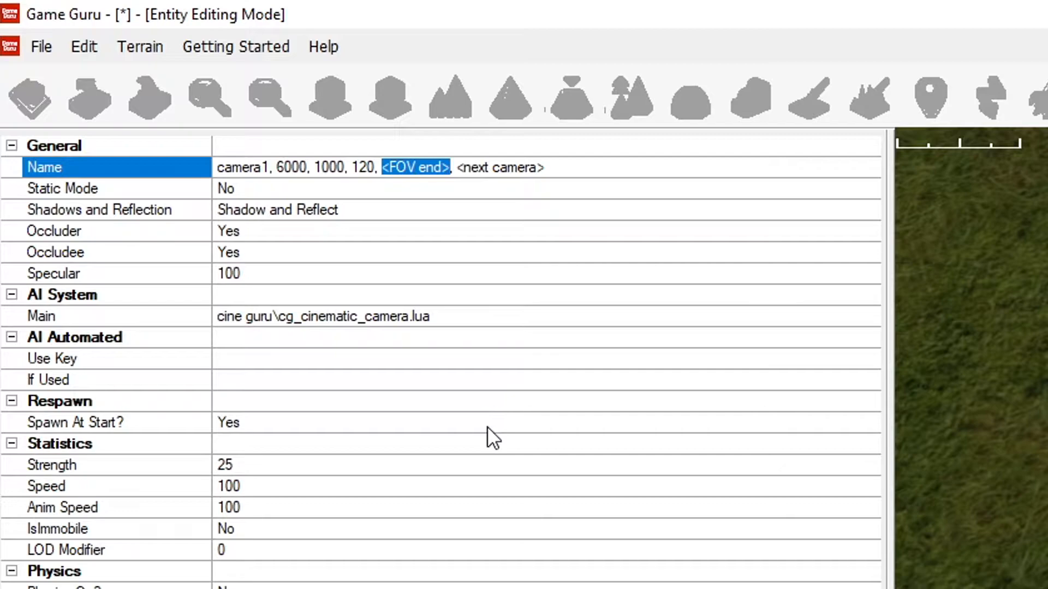
type("100")
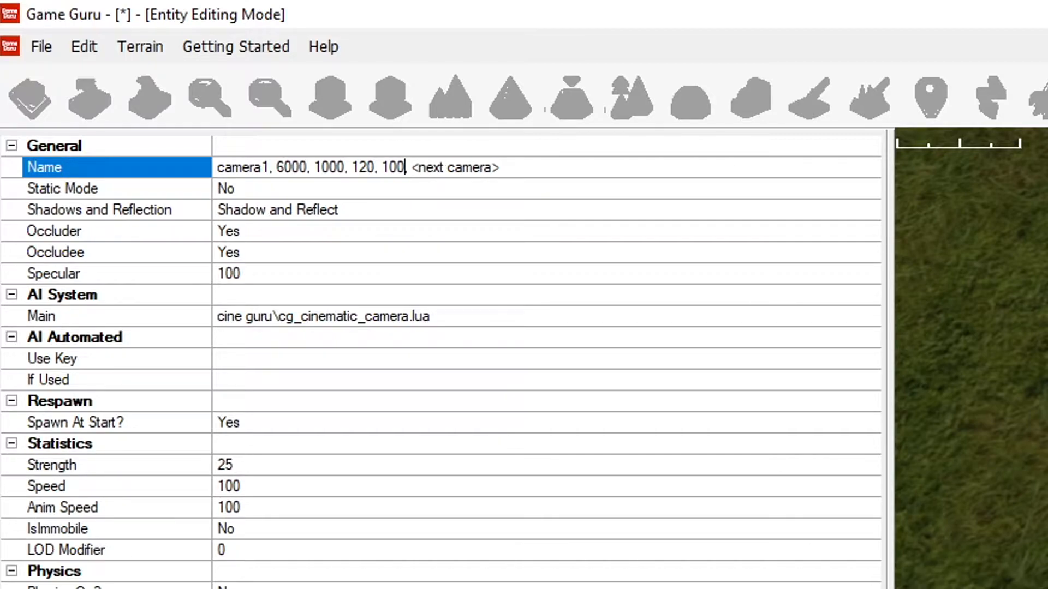
type(",")
- Remove the next camera placeholder from the camera marker's name and apply the property changes
left_click_drag(277, 167, 309, 167)
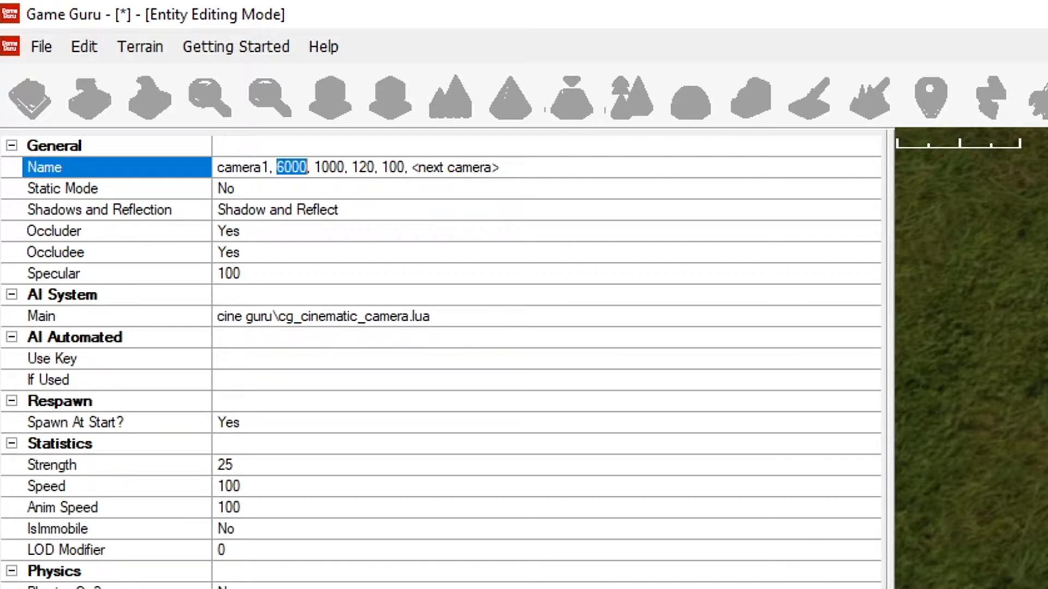
left_click(464, 169)
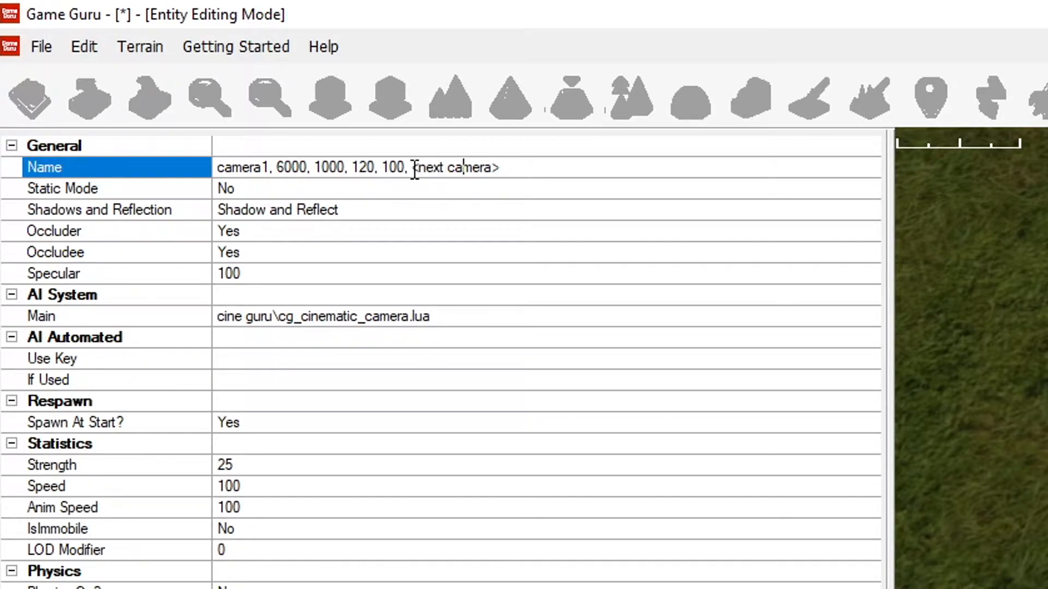
left_click_drag(414, 169, 530, 176)
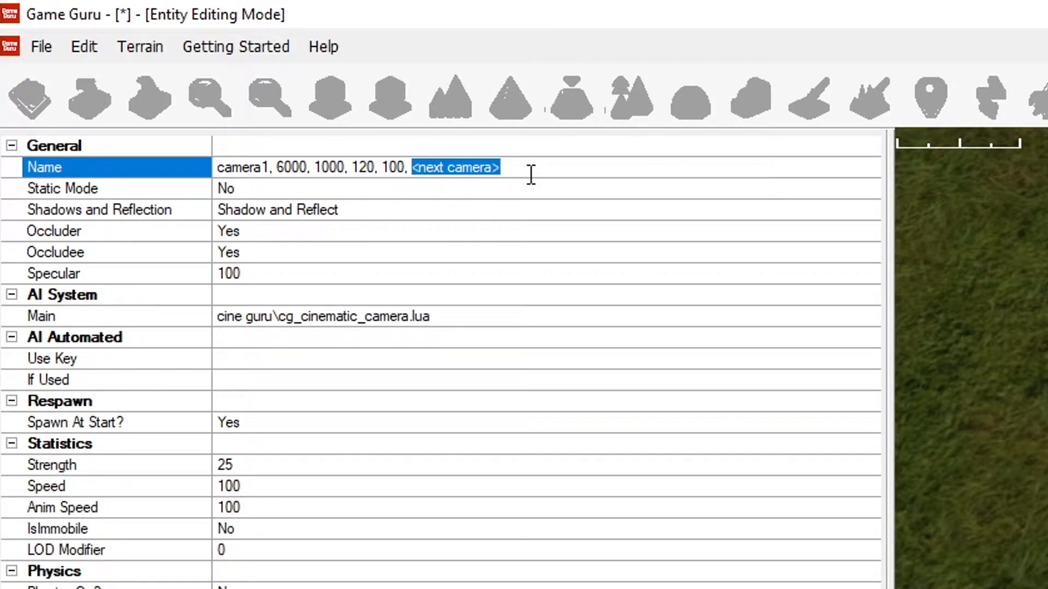
key("BackSpace")
key("BackSpace")
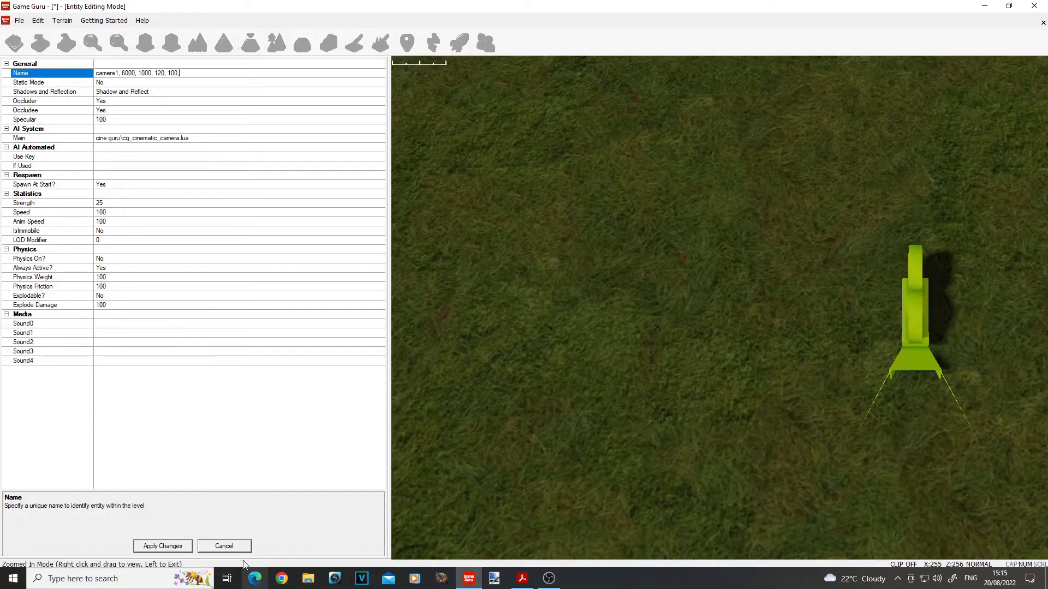
left_click(184, 548)
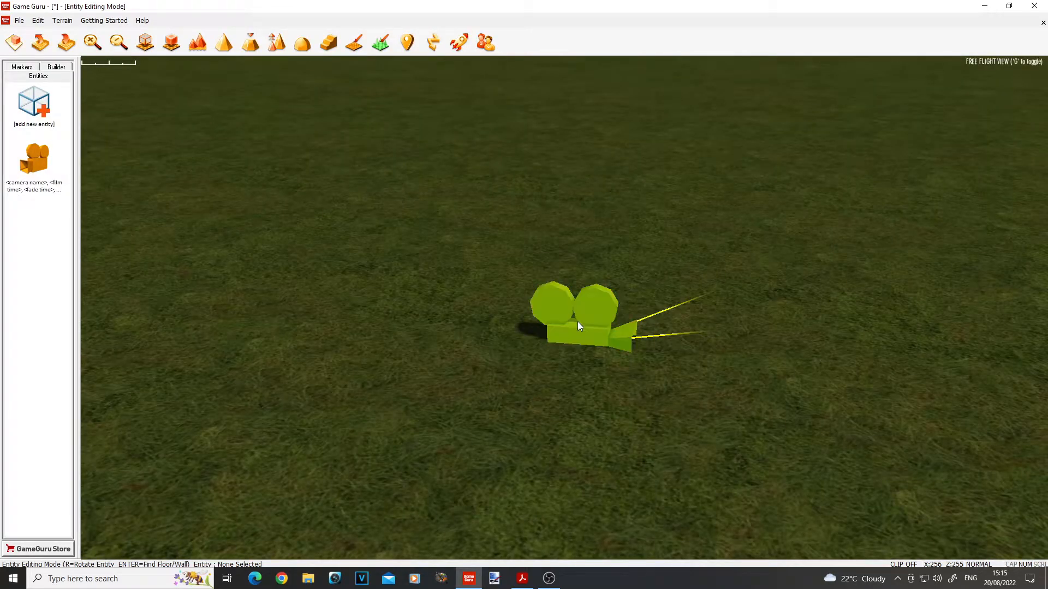
- Raise the camera marker above the terrain along its vertical axis
left_click(577, 322)
left_click_drag(589, 249, 590, 150)
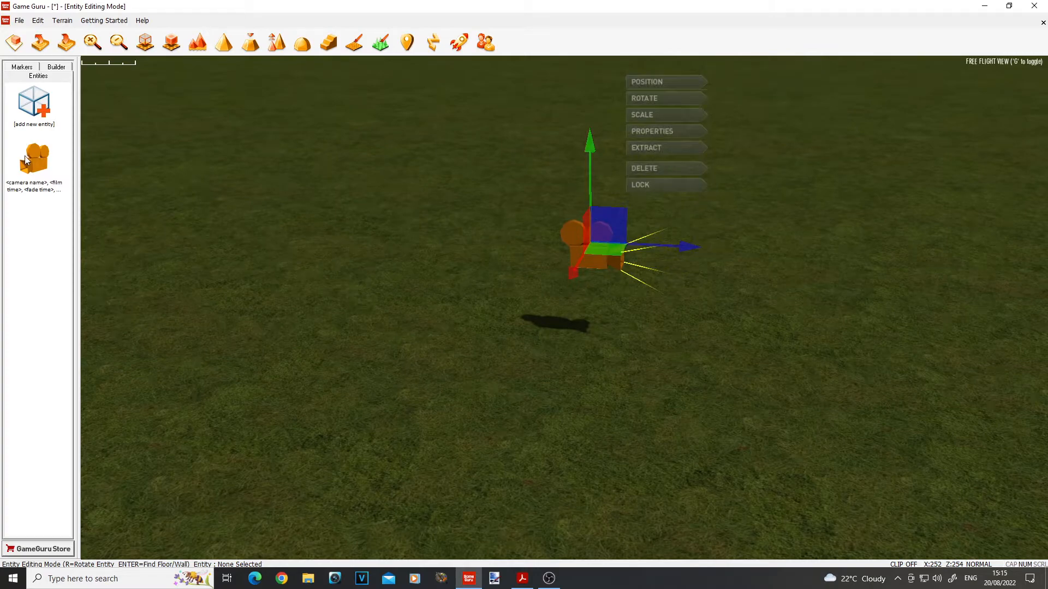
- Add a Barrel (Clean) from the Barrels folder and place it on the terrain in front of the camera marker
left_click(34, 107)
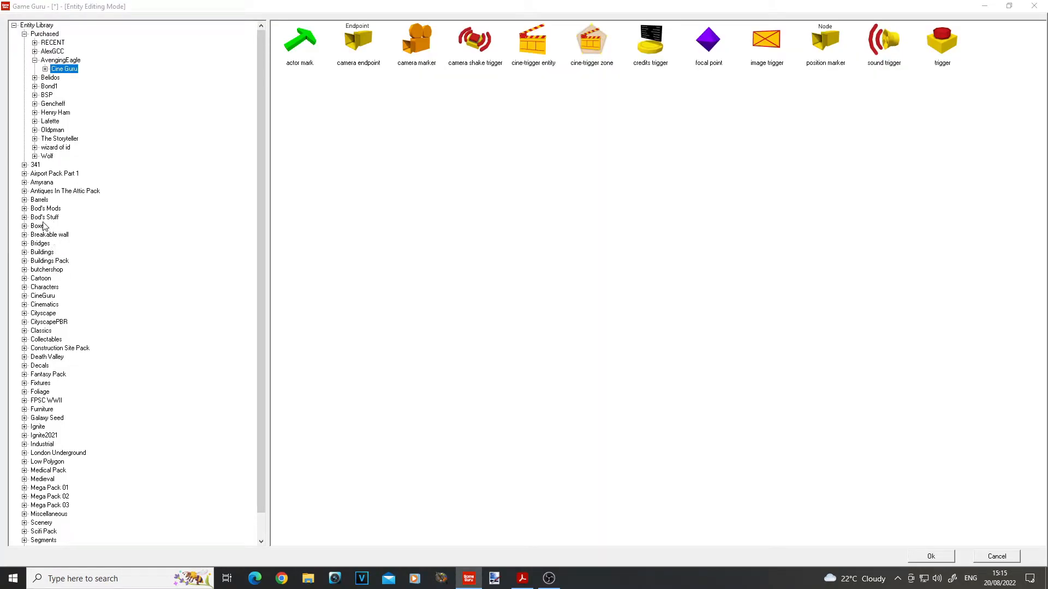
left_click(39, 200)
left_click(463, 43)
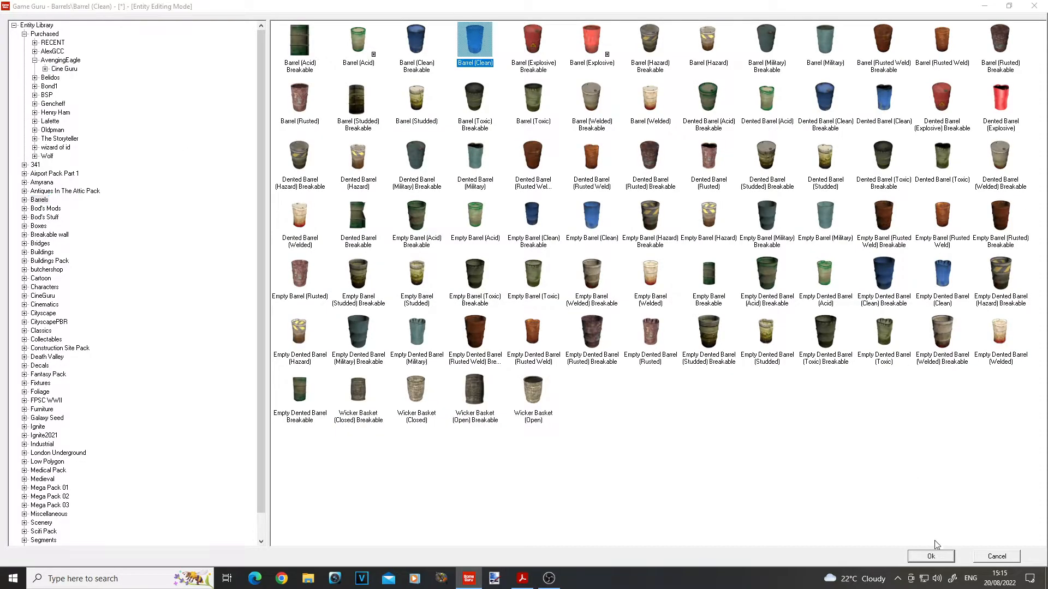
left_click(931, 556)
left_click(901, 358)
- Nudge the blue barrel into line with the direction the camera marker faces
key("w")
right_click_drag(813, 359, 901, 376)
key("s")
key("d")
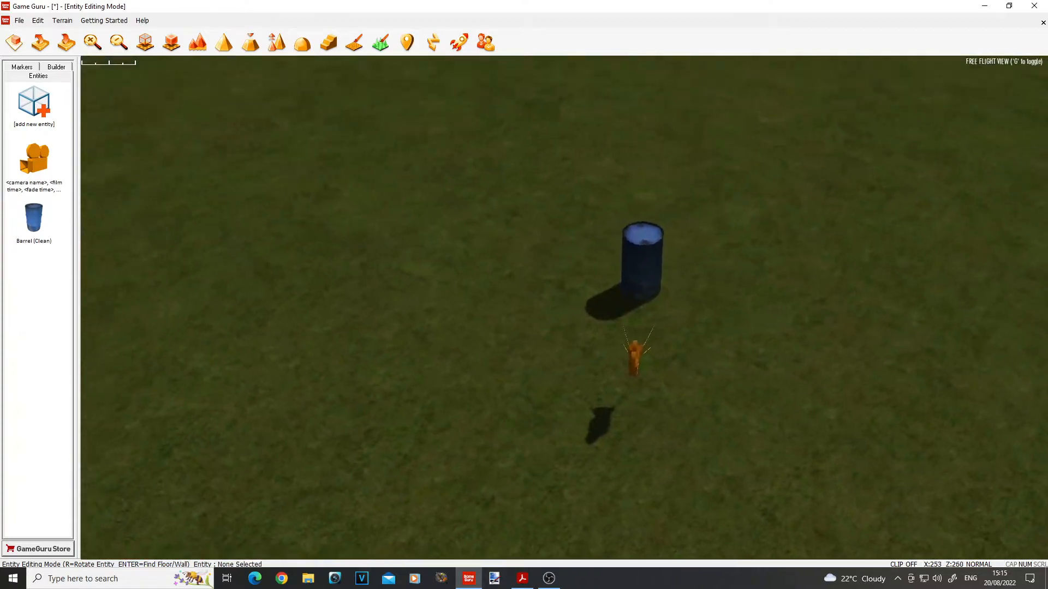
left_click(605, 300)
left_click_drag(607, 314, 615, 306)
- Examine the alignment of the barrel and the camera marker from around the scene
key("d")
right_click_drag(615, 305, 683, 411)
key("w")
key("w")
key("s")
key("w")
key("s")
key("s")
left_click(651, 420)
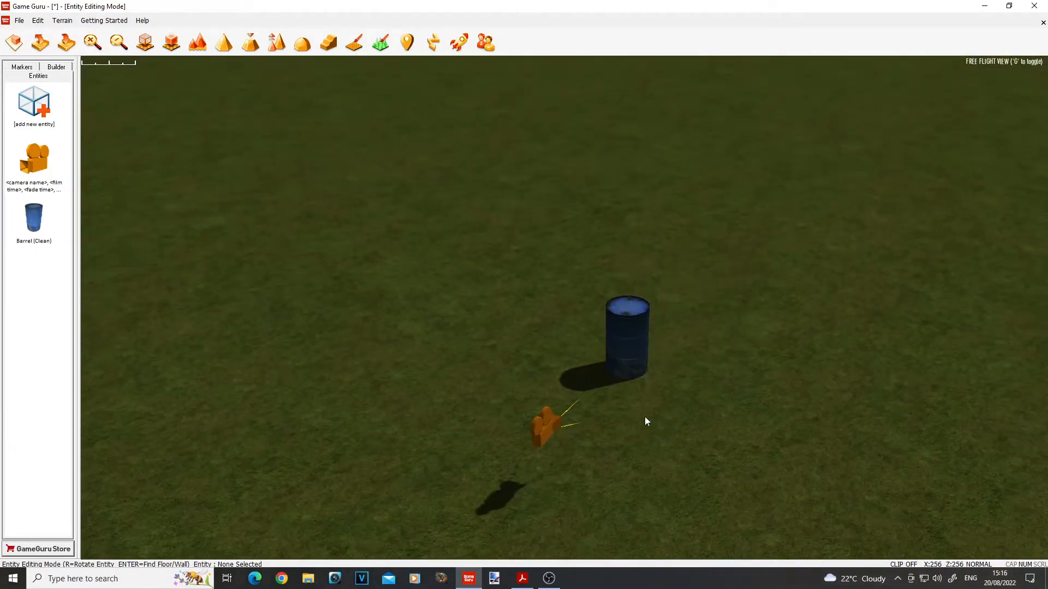
scroll(650, 421, "up", 1)
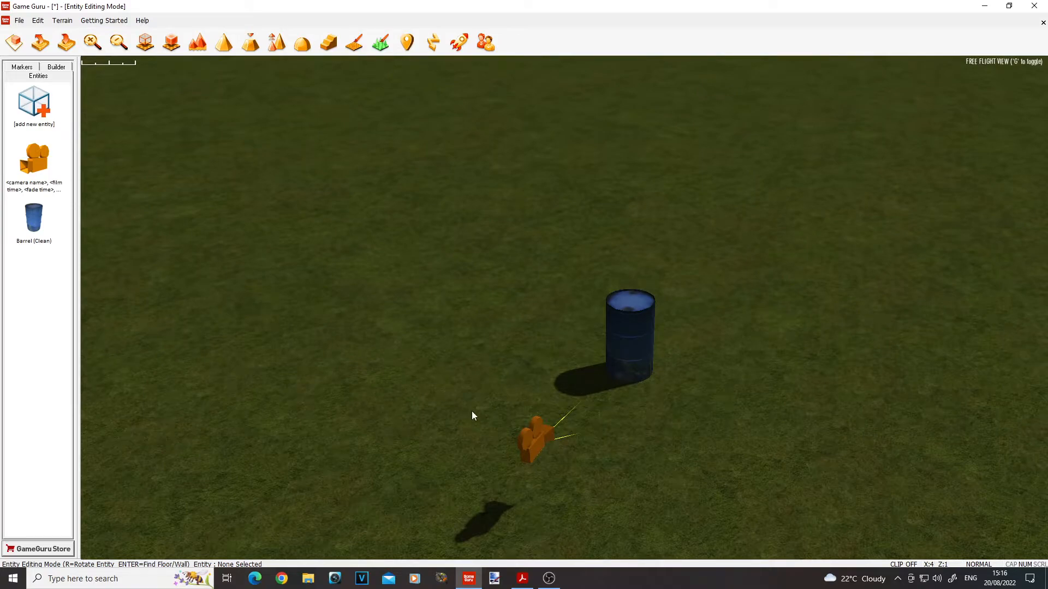
- Add a cine-trigger zone from the Cine Guru folder and place it on the terrain beside the camera and barrel
left_click(33, 109)
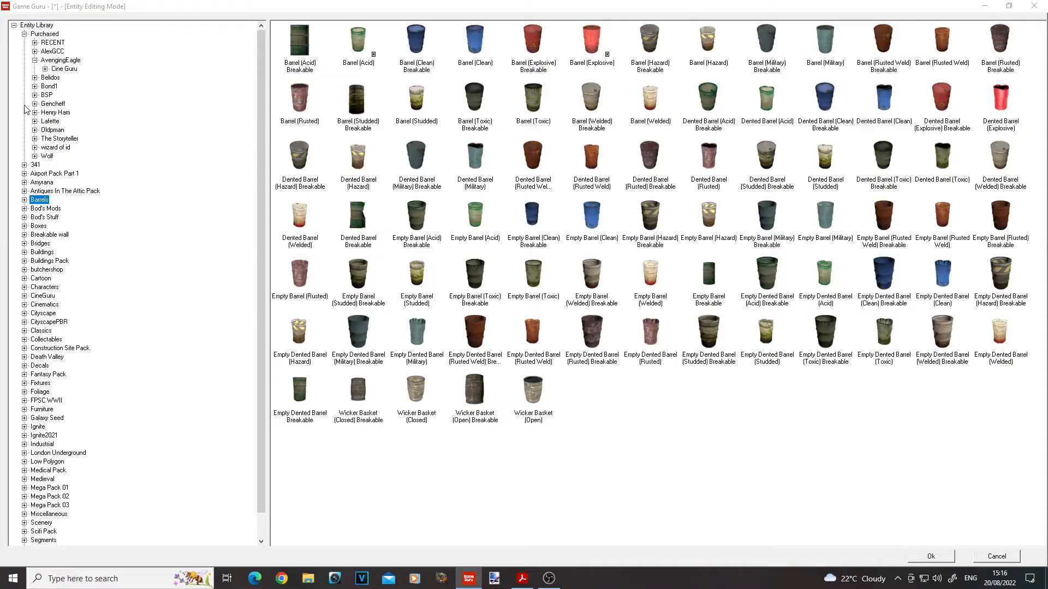
left_click(67, 69)
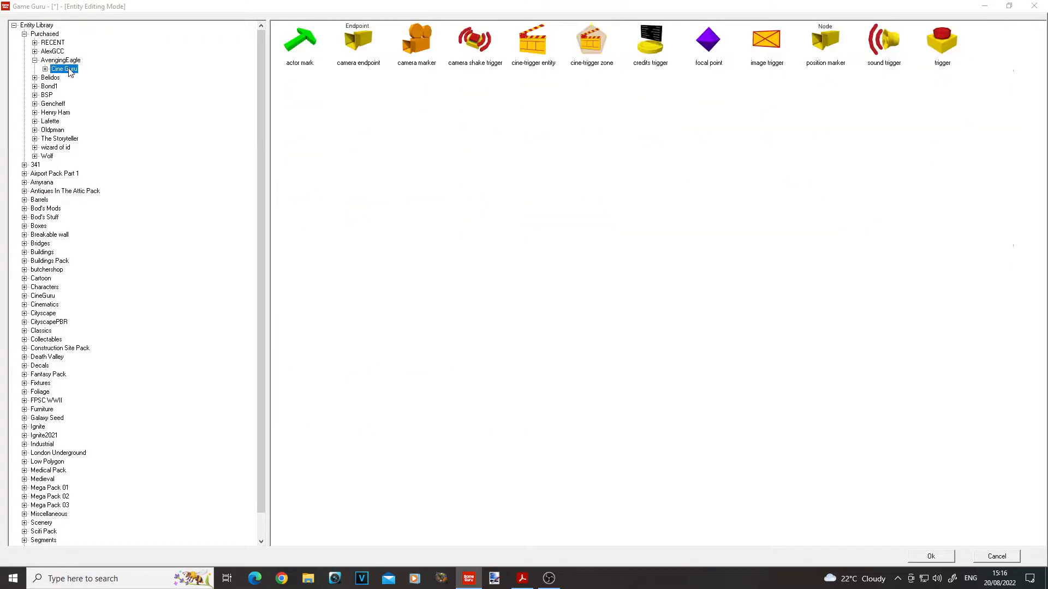
left_click(597, 39)
left_click(932, 556)
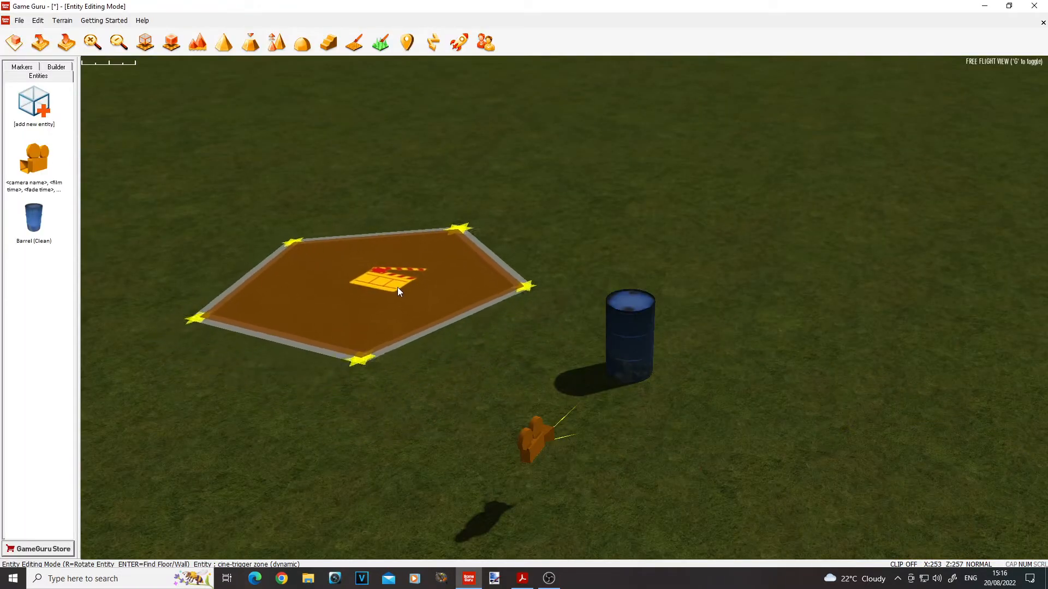
left_click(383, 301)
- Rename the cine-trigger zone to "camera,camera1" in its properties and apply the change
right_click_drag(441, 296, 457, 287)
key("a")
key("s")
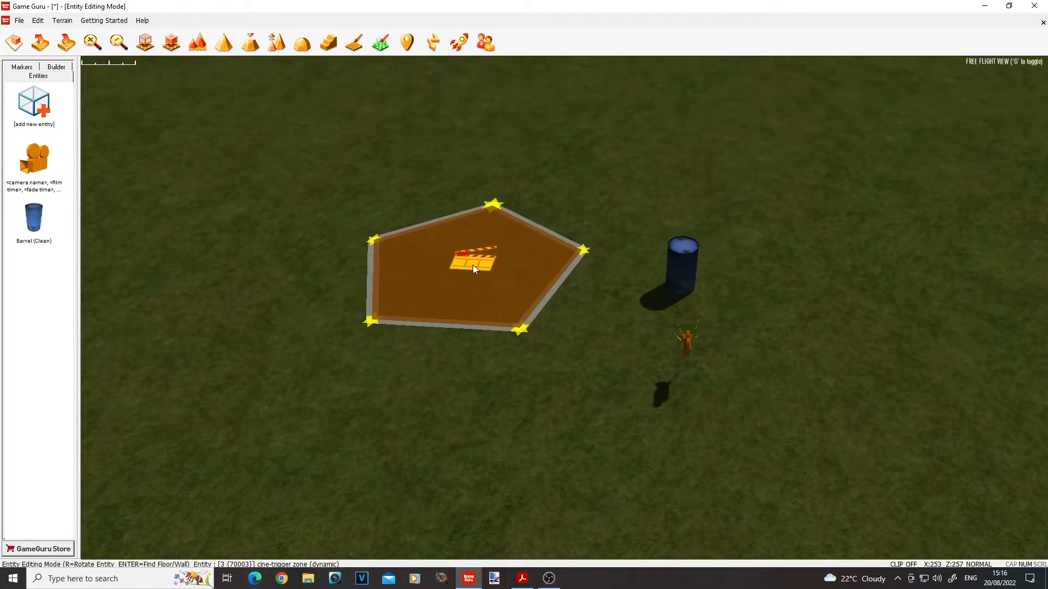
left_click(473, 264)
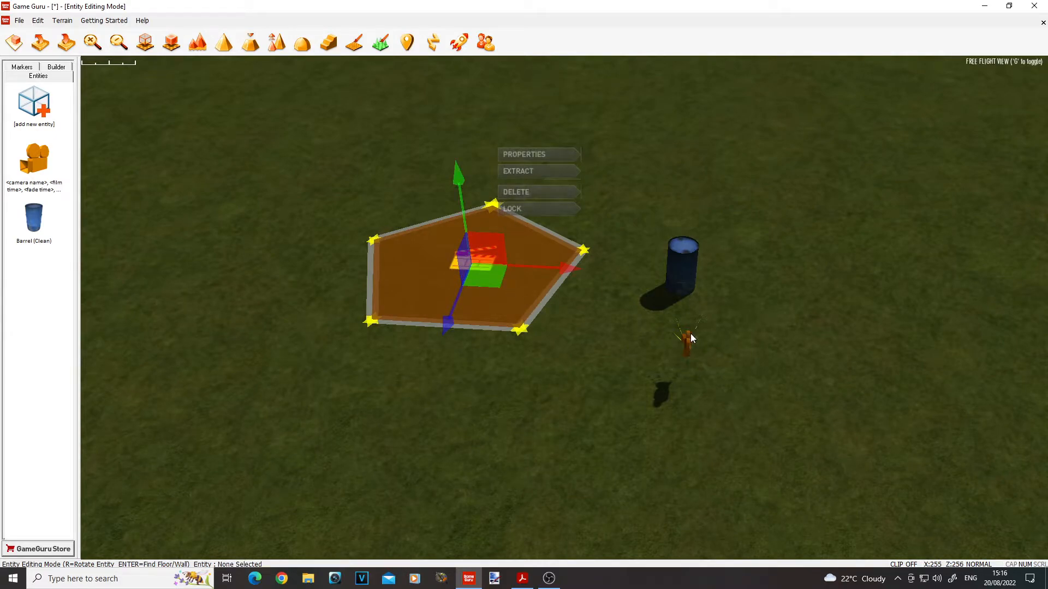
left_click(540, 155)
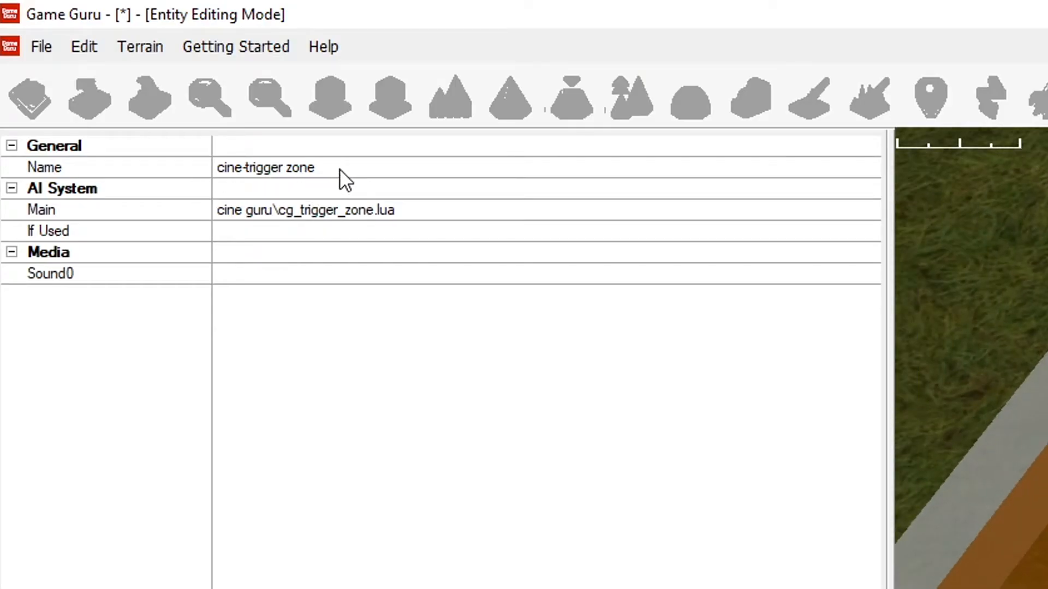
left_click(58, 73)
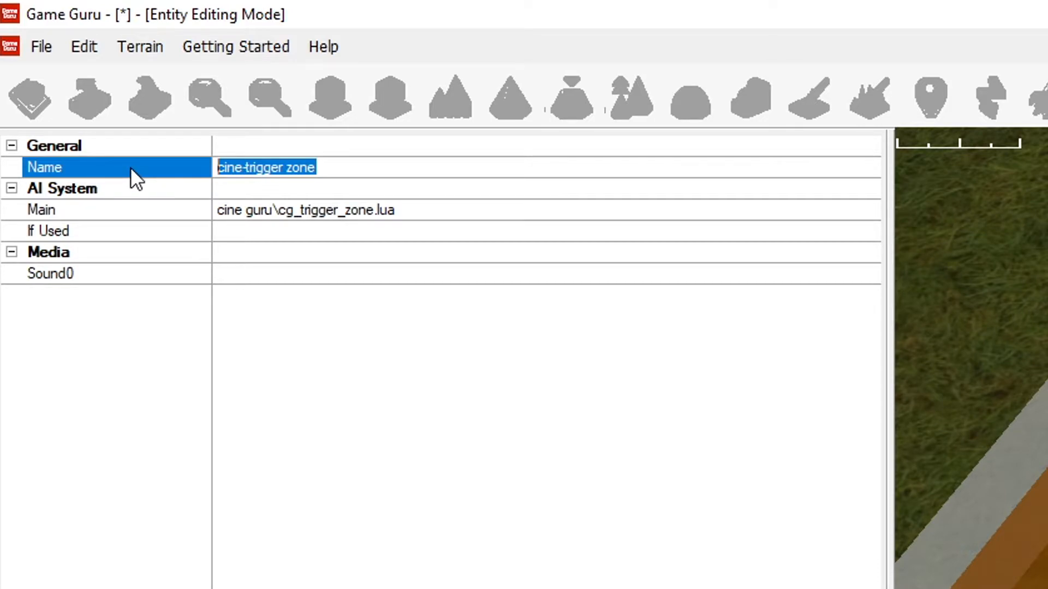
type("camera")
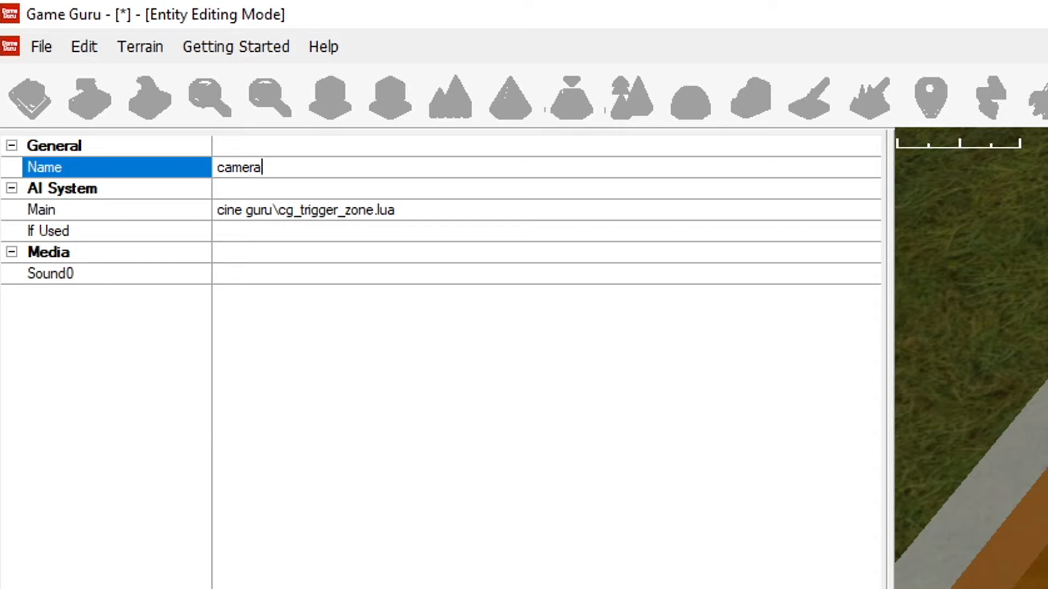
type(",camera1")
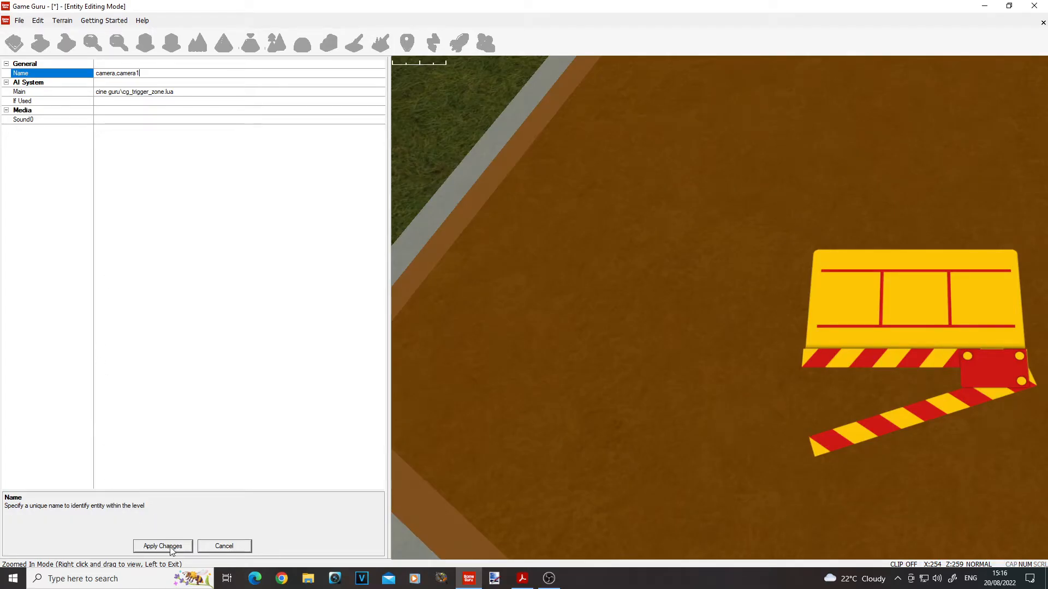
left_click(170, 548)
left_click(488, 428)
- Paint a pale stony terrain texture inside the trigger zone using a brush smaller than the zone
left_click(354, 44)
left_click(944, 457)
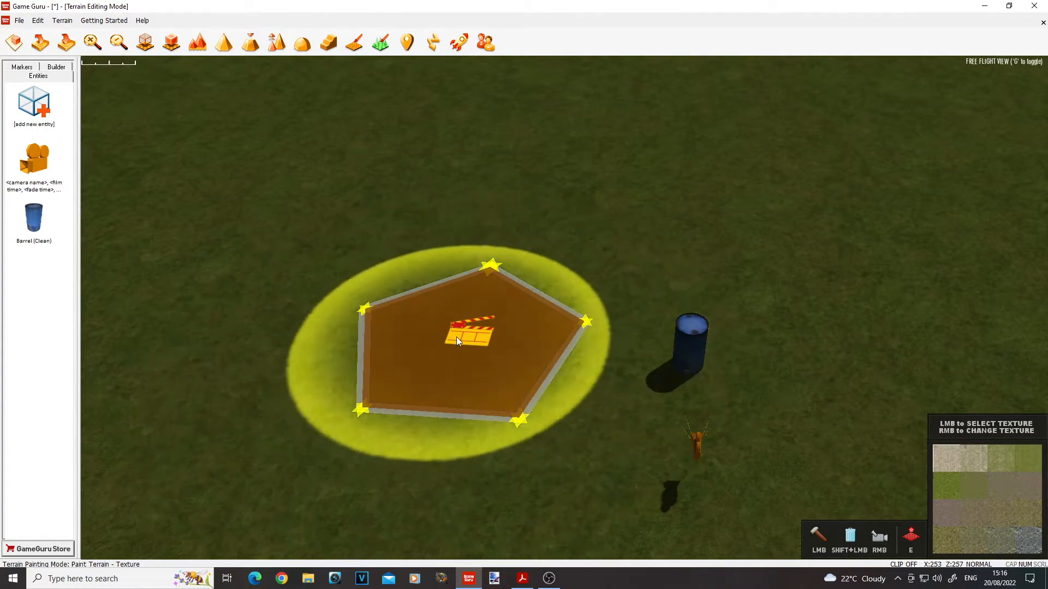
scroll(457, 337, "down", 3)
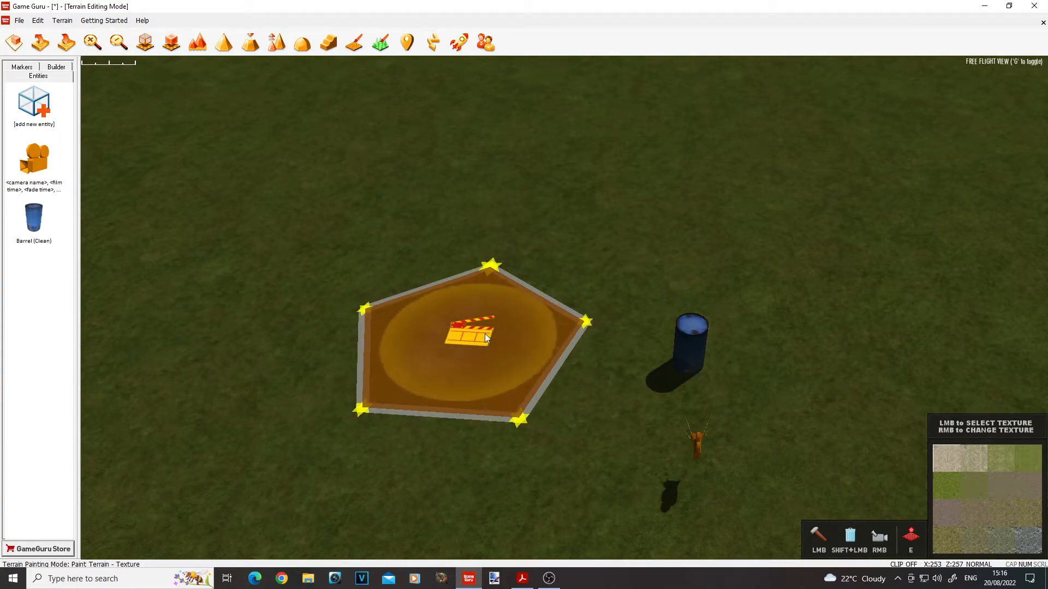
- Place a Player Start marker just outside the trigger zone, rotated to face toward it
left_click(17, 69)
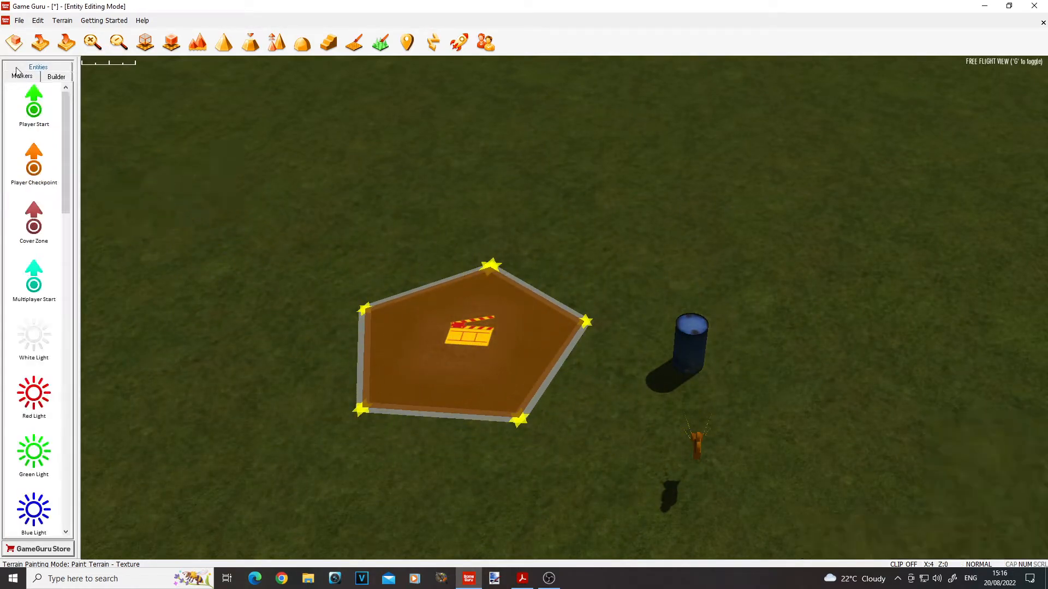
left_click(34, 106)
key("r")
key("r")
left_click(363, 252)
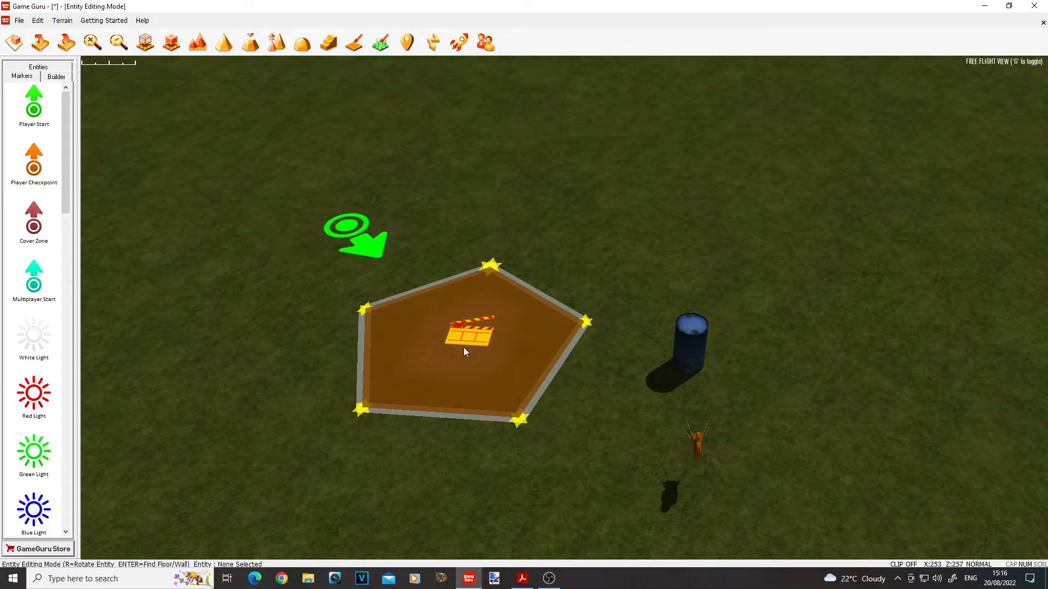
- Test the level by walking into the trigger zone to play the cutscene, and return to the editor
left_click(458, 44)
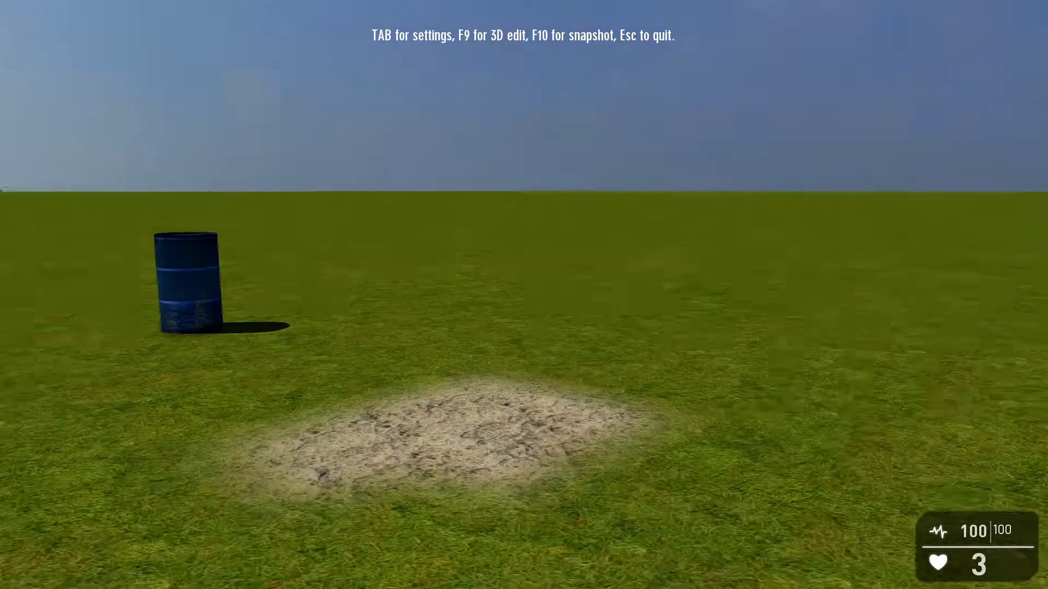
key("w")
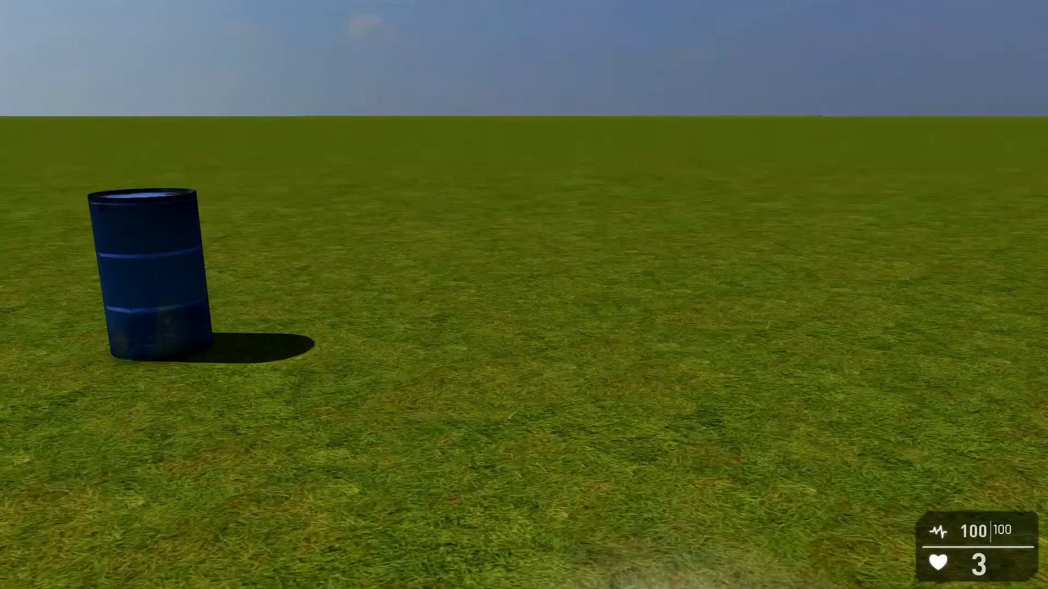
key("d")
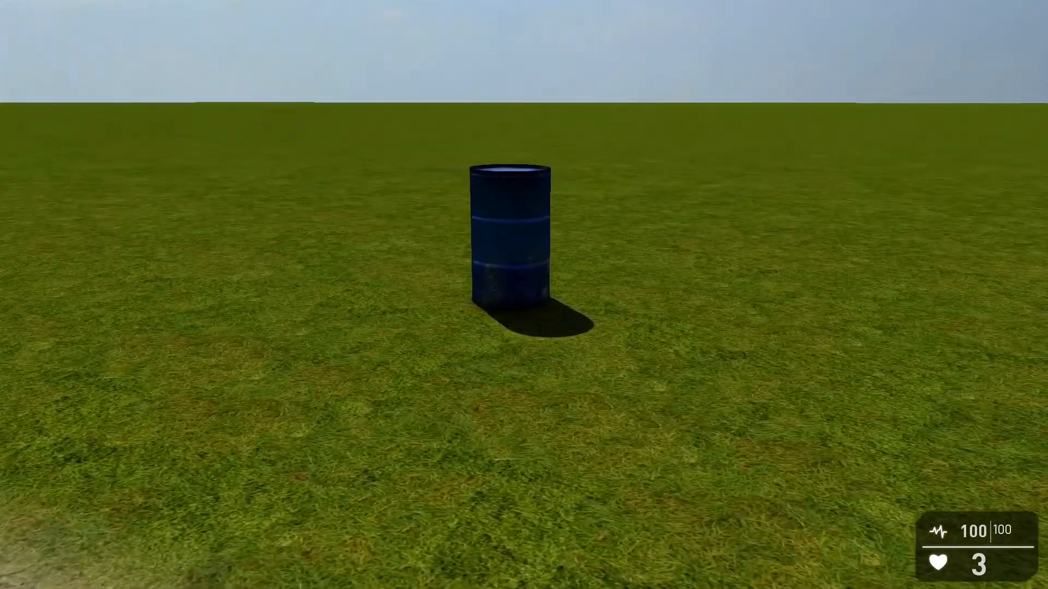
key("s")
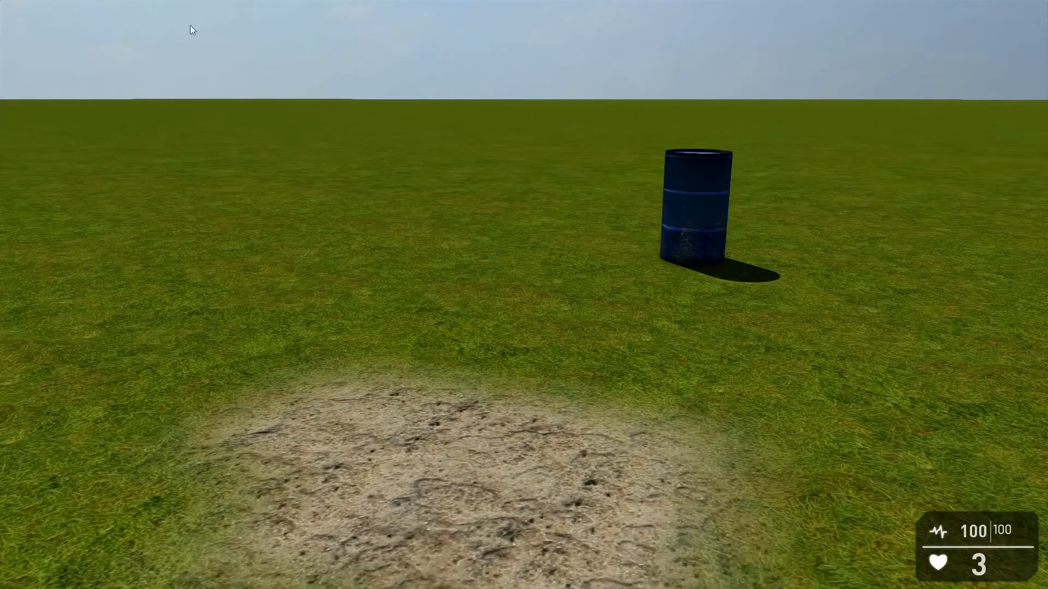
key("Escape")
- Place a second camera marker on the far side of the barrel and raise it well above the terrain
key("d")
right_click_drag(643, 340, 172, 208)
key("w")
key("s")
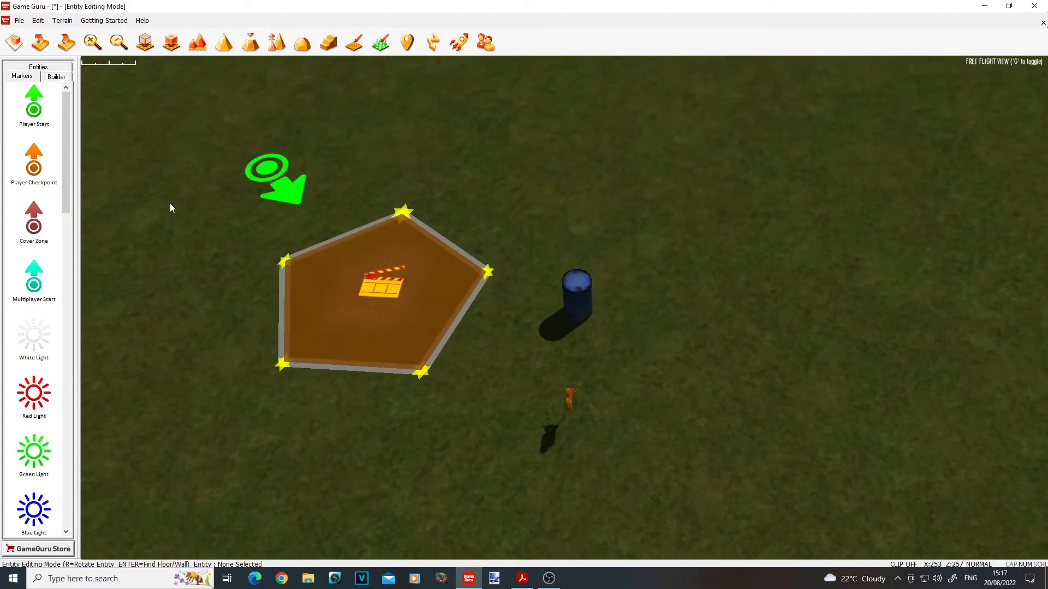
left_click(37, 67)
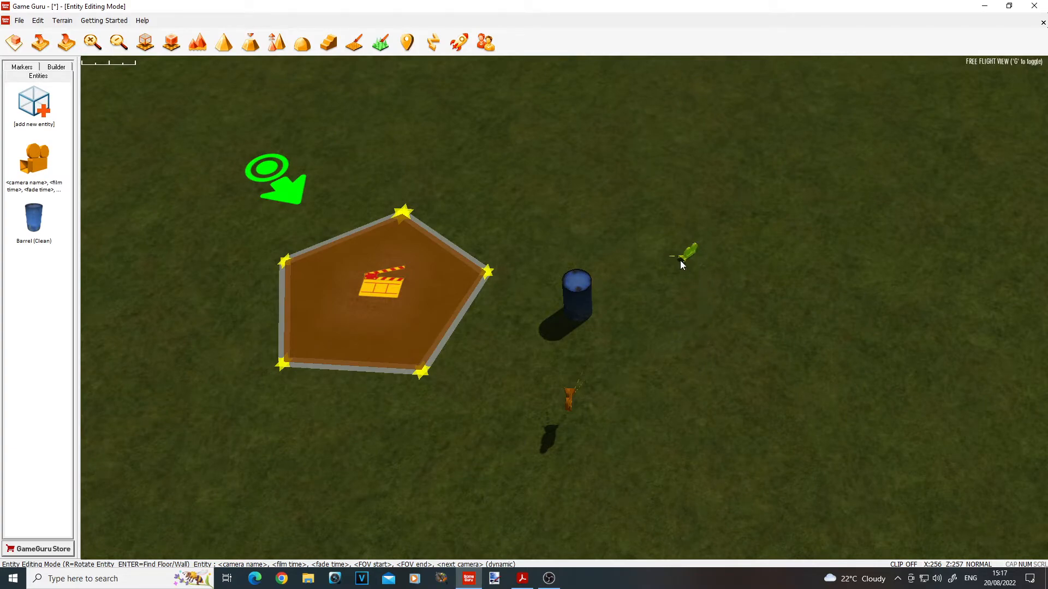
right_click_drag(740, 290, 772, 219)
key("w")
key("s")
left_click(623, 383)
left_click_drag(622, 285, 623, 77)
mouse_move(646, 344)
right_mouse_down()
mouse_move(649, 331)
mouse_move(651, 350)
mouse_move(655, 337)
right_mouse_up()
key("w")
key("s")
key("w")
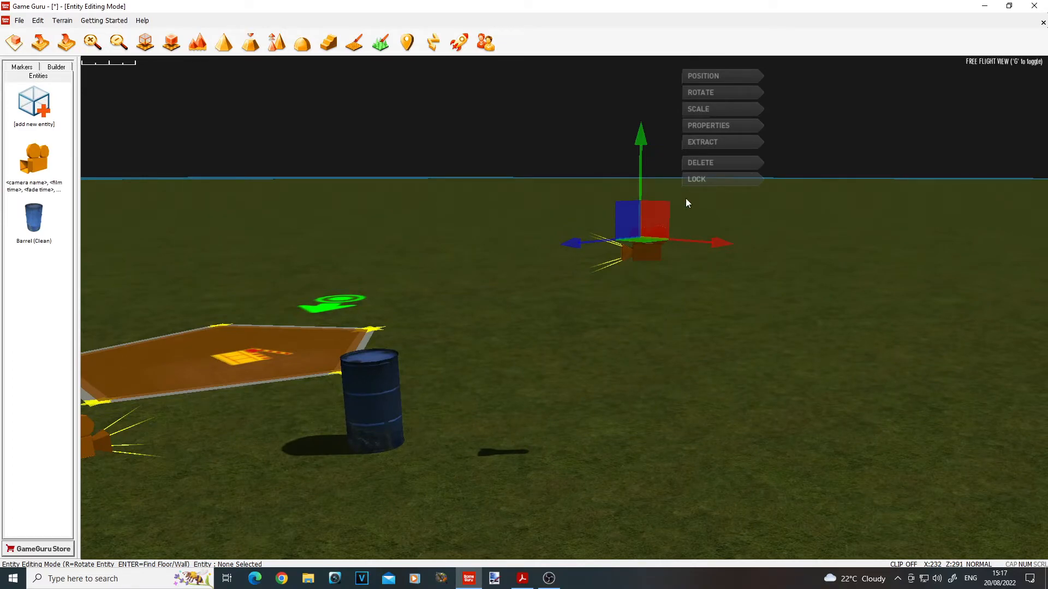
- Rotate the raised second camera marker so that it tilts down toward the barrel
left_click(706, 92)
key("w")
mouse_move(682, 180)
right_mouse_down()
mouse_move(704, 182)
mouse_move(644, 181)
mouse_move(676, 192)
mouse_move(682, 169)
right_mouse_up()
key("s")
key("w")
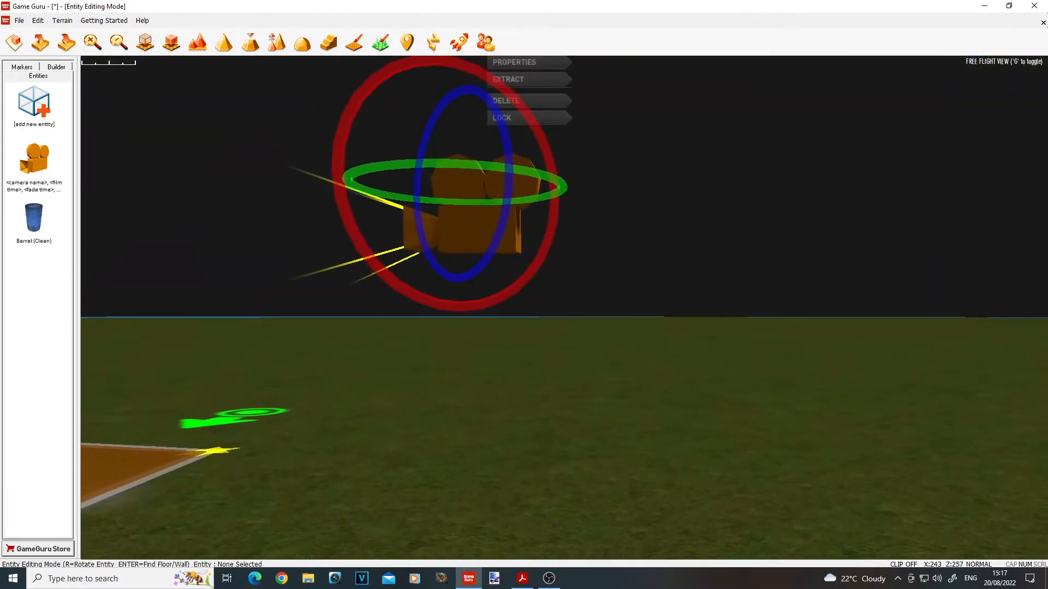
key("s")
key("a")
left_click_drag(773, 156, 645, 352)
left_click(645, 352)
- Fine-tune the second camera marker's orientation so that it aims at the barrel
right_click_drag(644, 355, 606, 324)
key("d")
key("w")
key("s")
key("s")
key("d")
key("a")
left_click(595, 313)
left_click_drag(603, 336, 622, 336)
- Examine how the raised camera marker lines up with the barrel from around the scene
right_click_drag(504, 308, 643, 224)
key("a")
key("w")
key("s")
key("a")
key("w")
key("w")
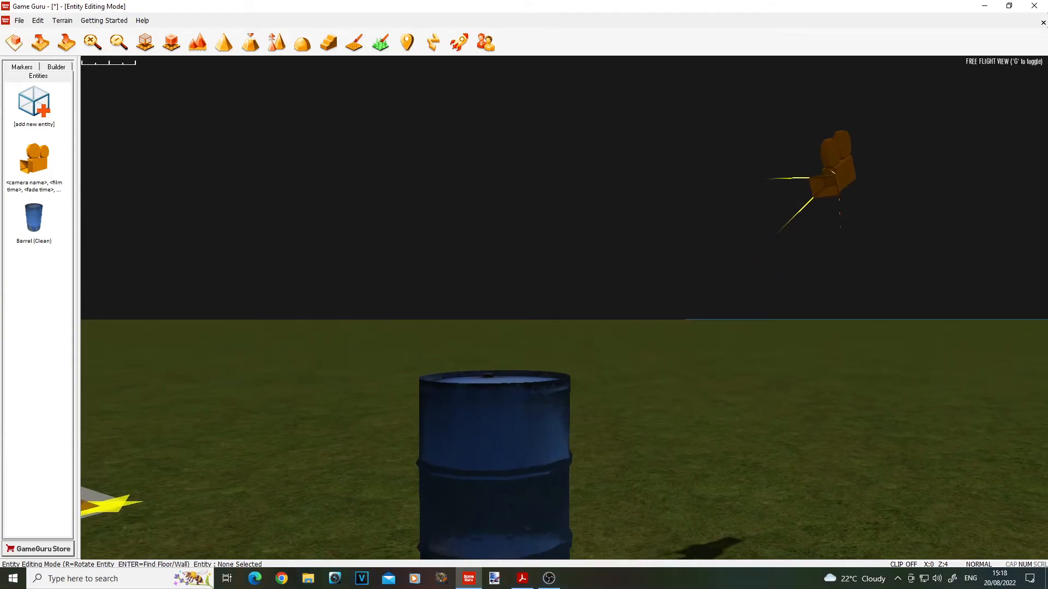
key("s")
mouse_move(524, 294)
right_mouse_down()
mouse_move(521, 338)
mouse_move(524, 296)
right_mouse_up()
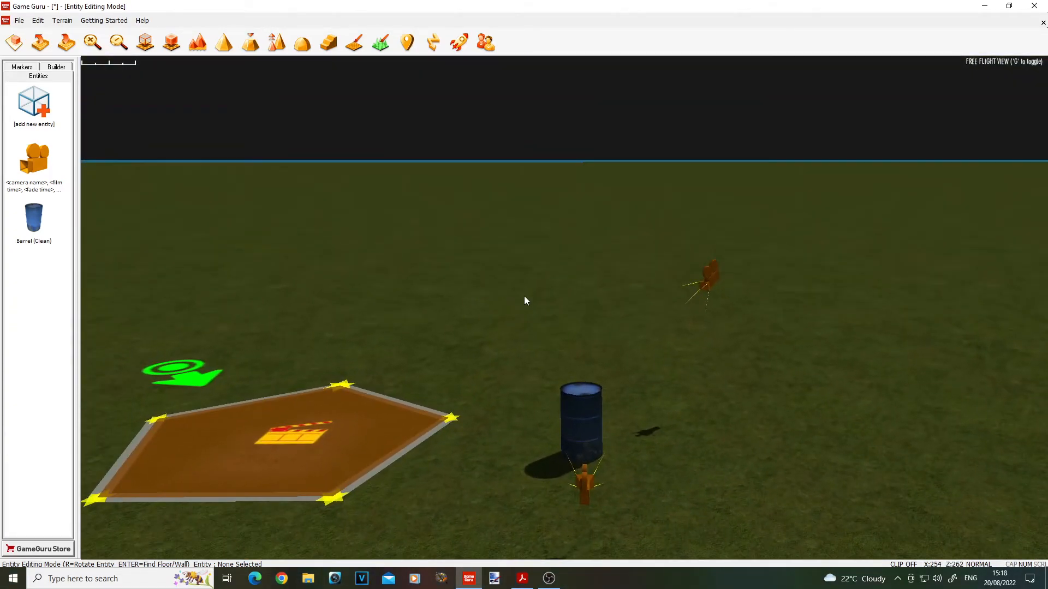
- In the raised camera marker's name, set the camera name to camera2, film time to 4000 and fade time to 0
left_click(709, 269)
left_click(784, 160)
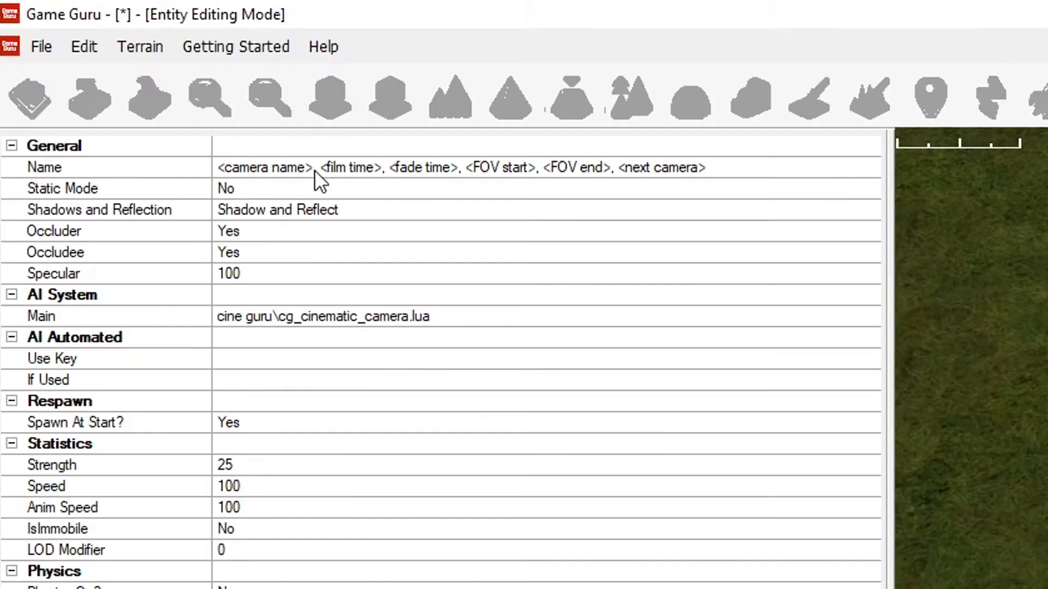
left_click_drag(138, 78, 15, 79)
type("camera2")
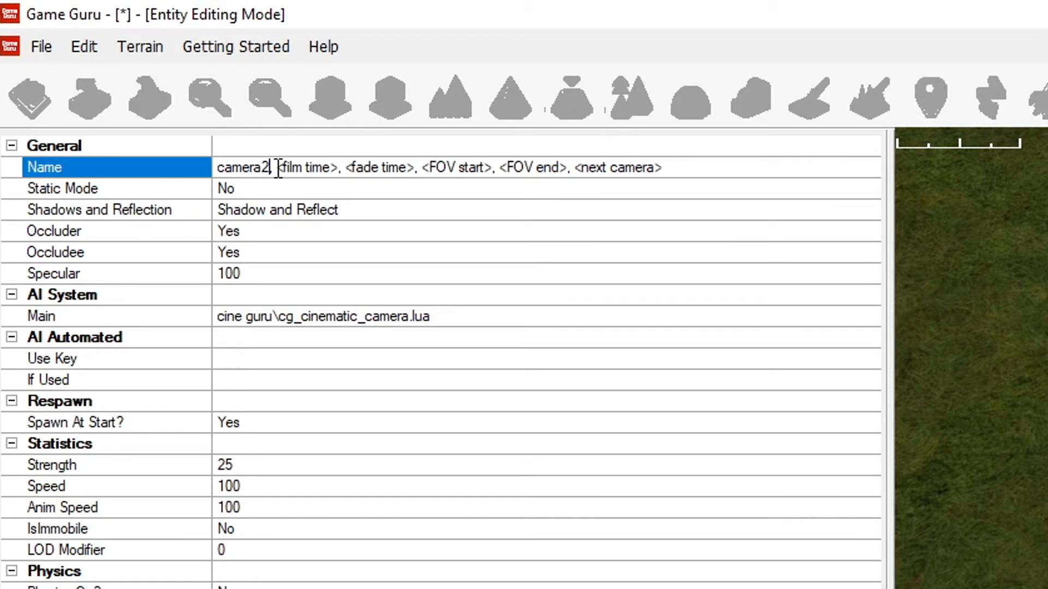
left_click_drag(279, 169, 335, 166)
type("4000")
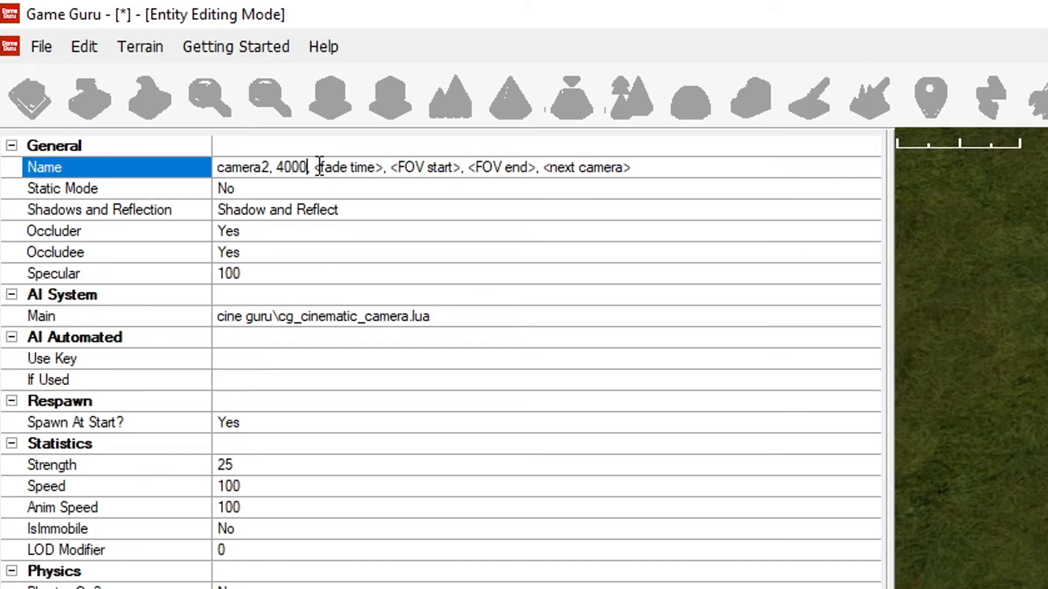
left_click_drag(315, 169, 375, 168)
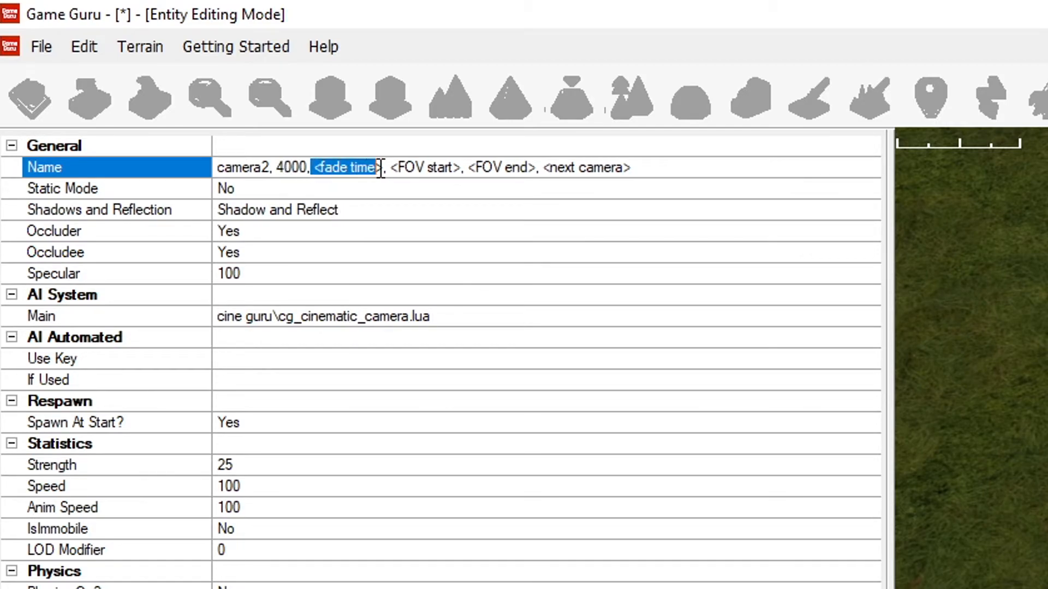
type("0")
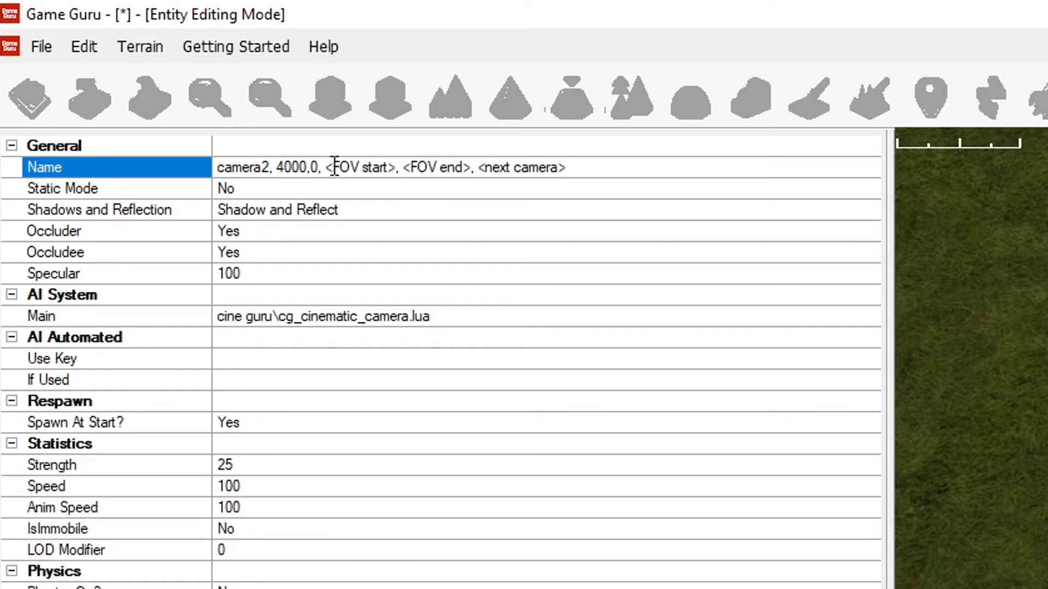
- Set camera2's FOV start and FOV end to 90, remove the next-camera placeholder and apply the changes
left_click_drag(325, 167, 391, 167)
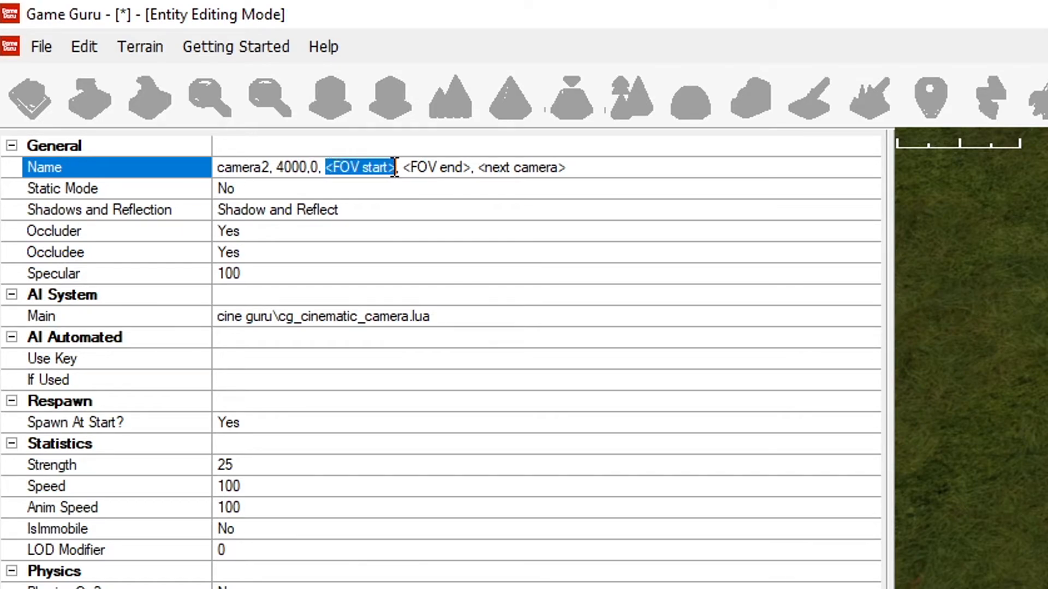
type("90")
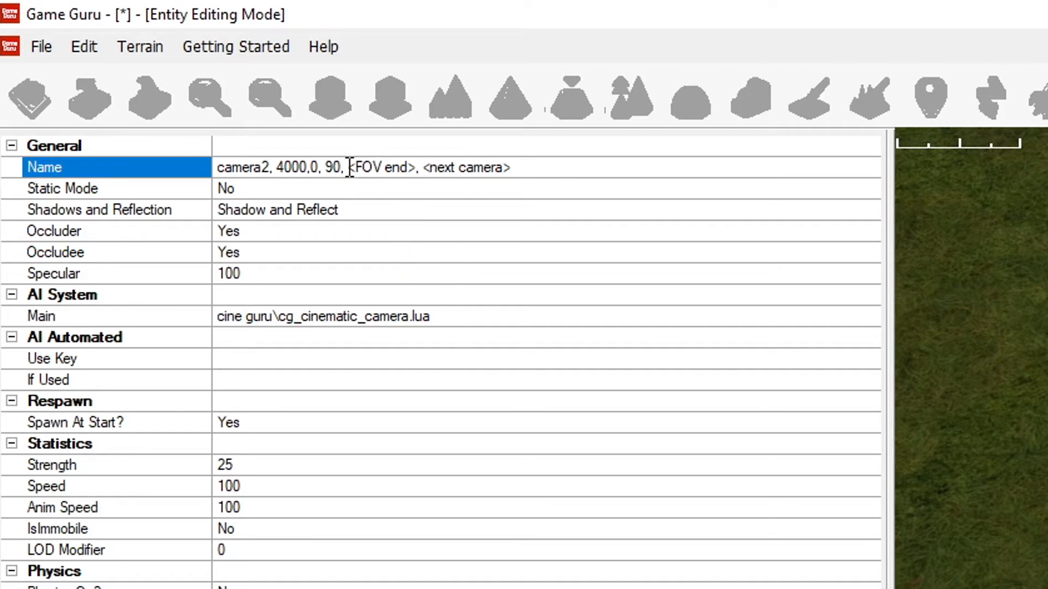
left_click_drag(348, 168, 396, 173)
type("90")
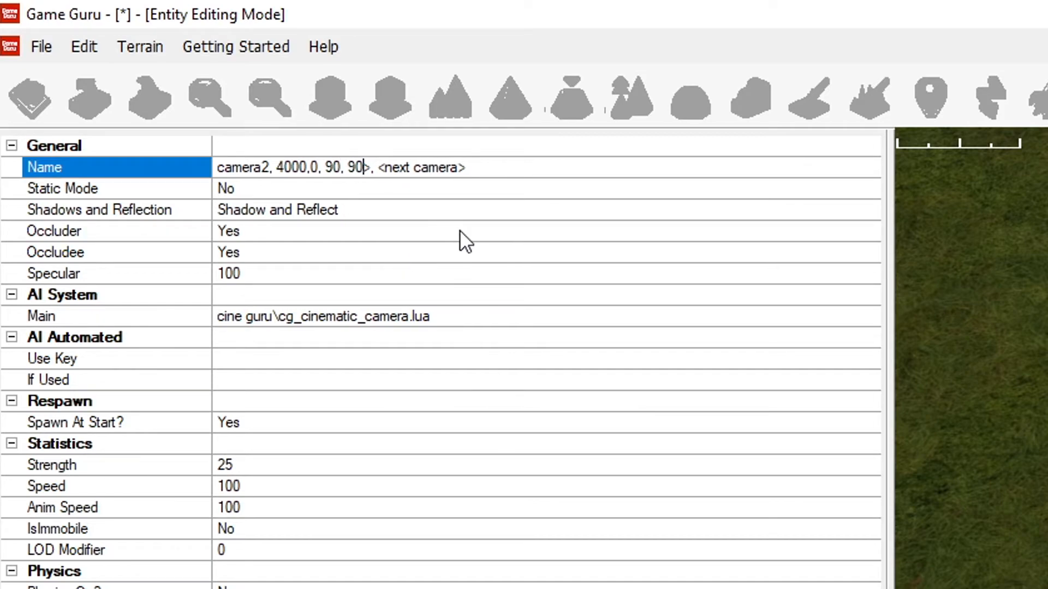
key("Delete")
left_click_drag(476, 168, 371, 167)
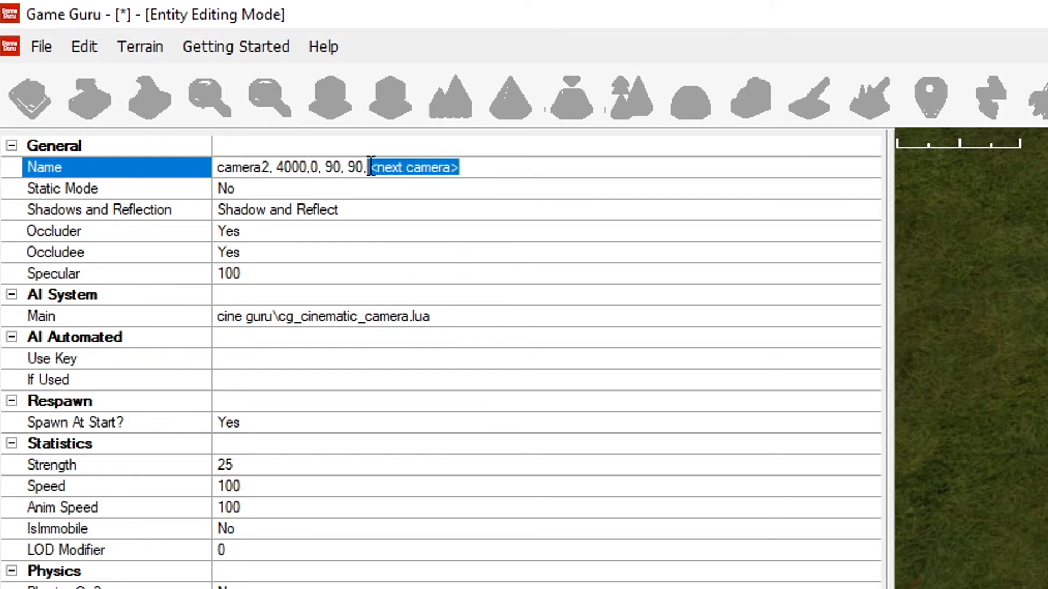
key("BackSpace")
key("BackSpace")
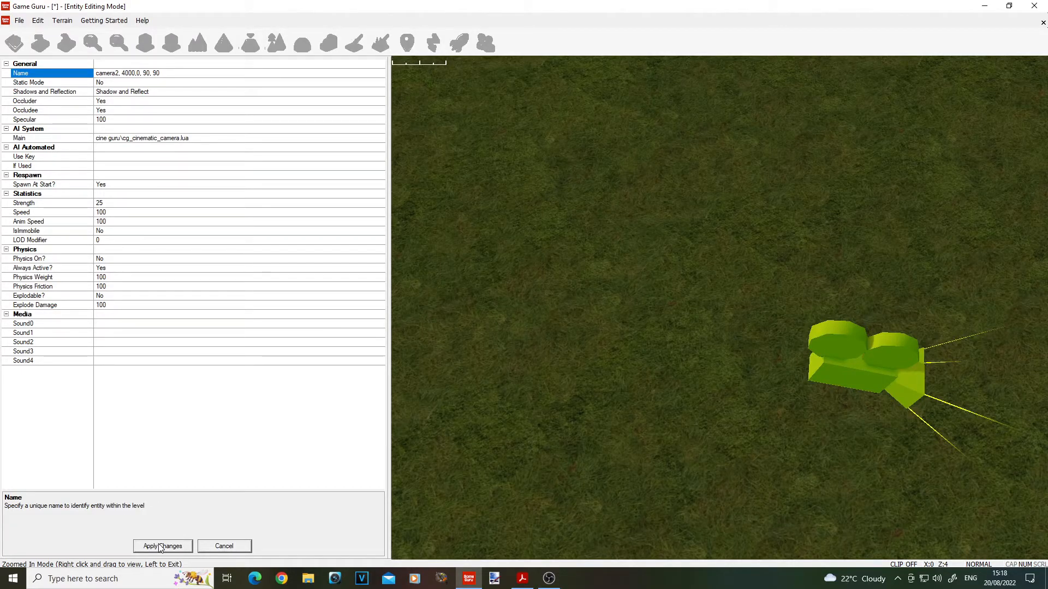
left_click(500, 424)
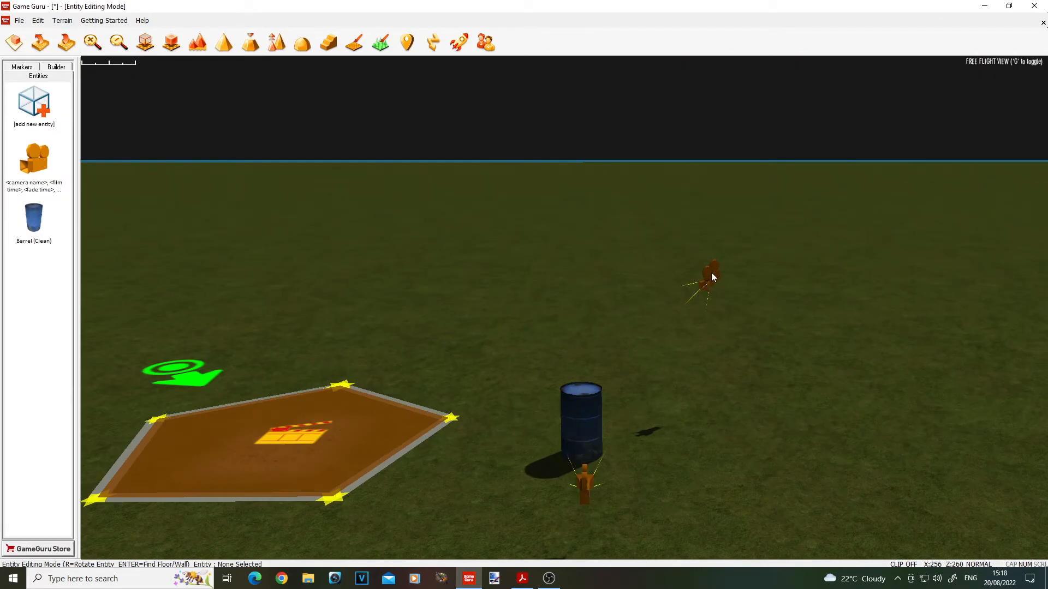
- Add camera2 as the next camera at the end of camera1's name and apply the change
left_click(588, 493)
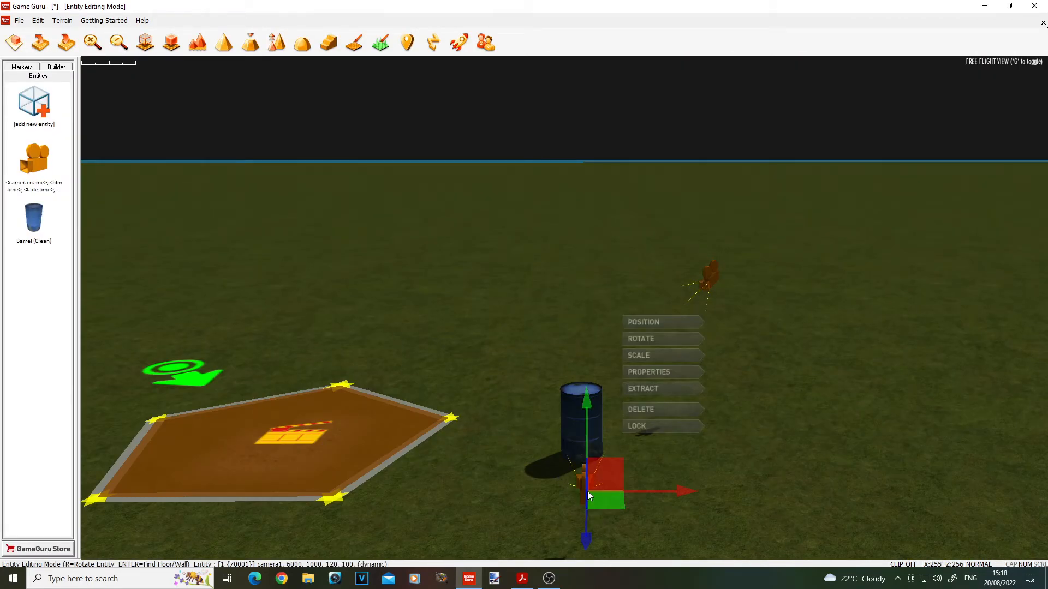
left_click(662, 371)
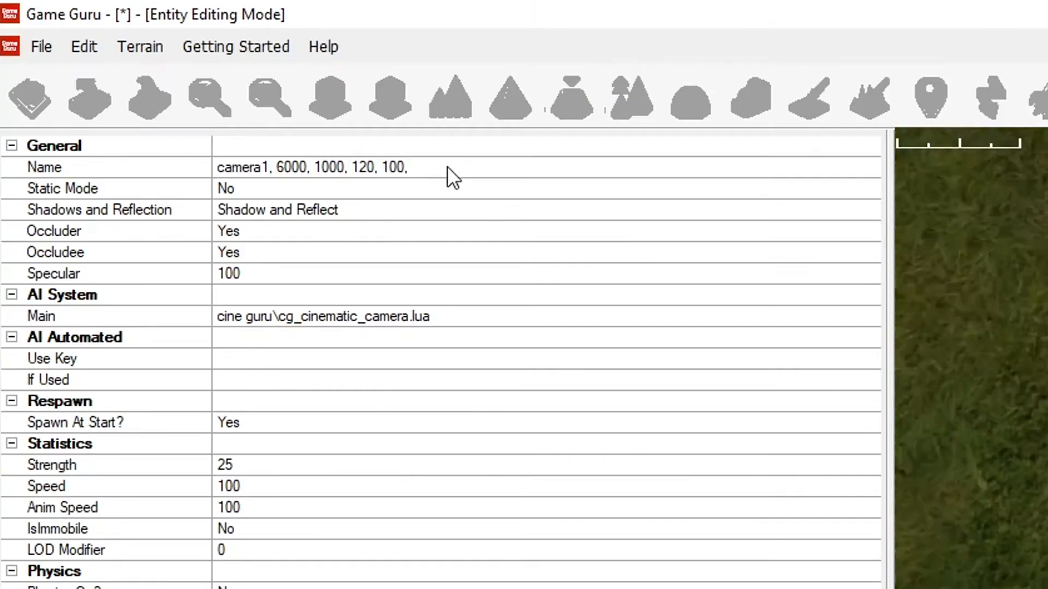
left_click(432, 170)
type("camera2")
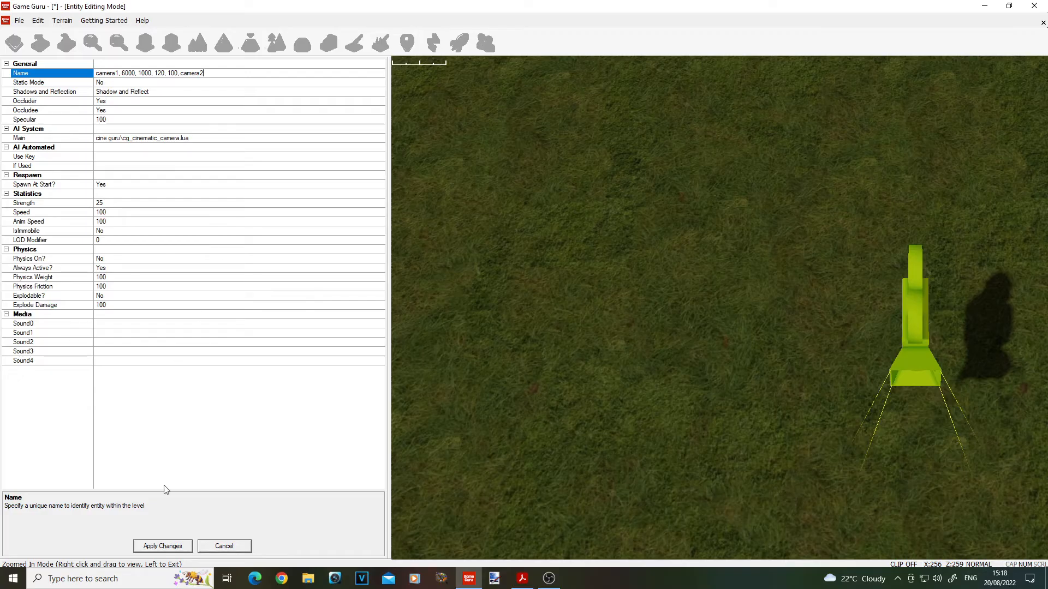
left_click(176, 548)
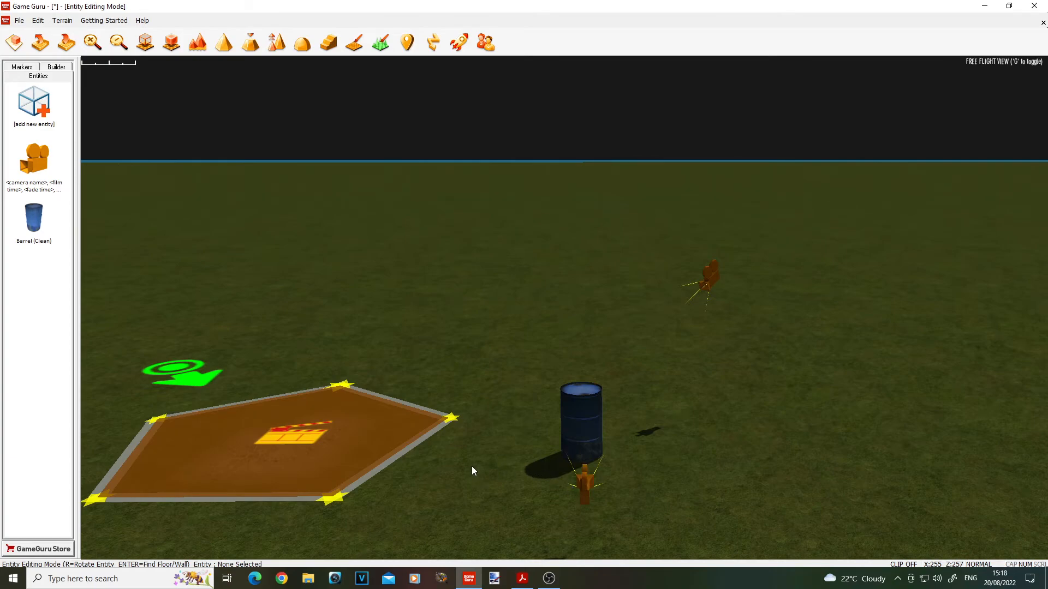
- Test the level again to play the two-camera cutscene from the trigger zone, and return to the editor
left_click(460, 44)
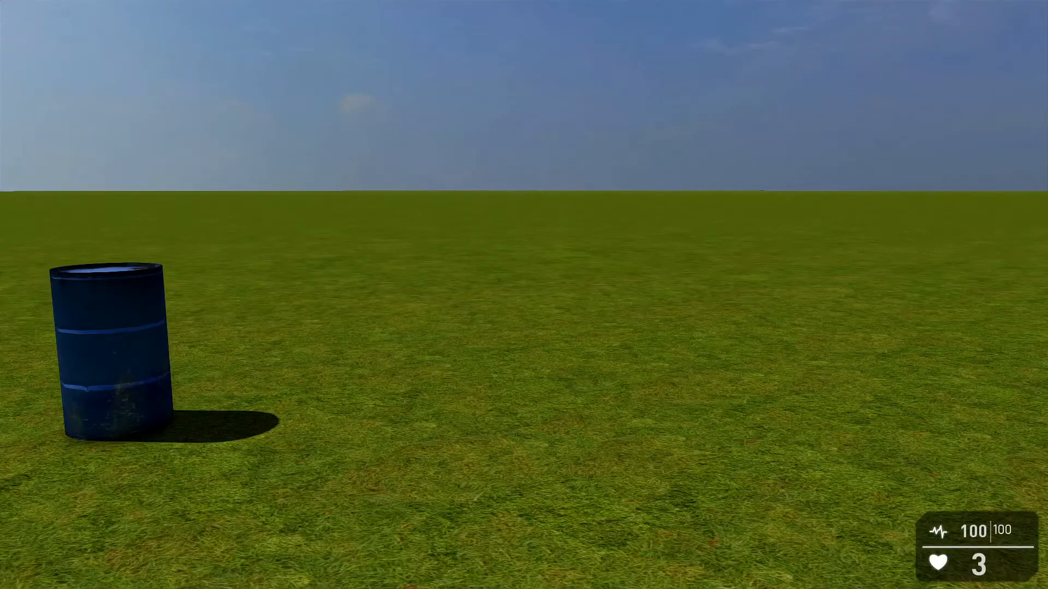
key("s")
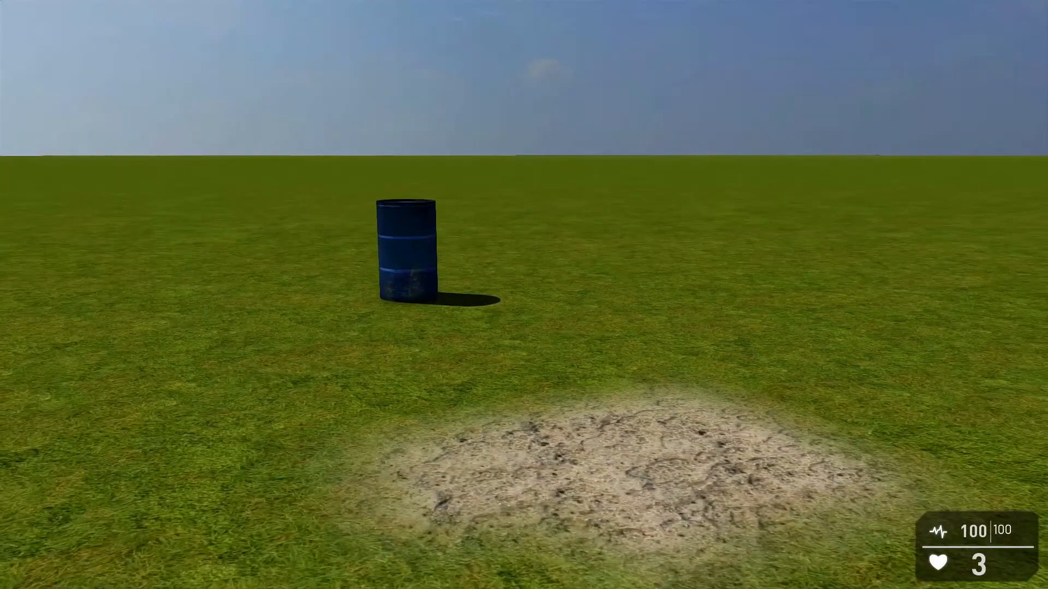
key("Escape")
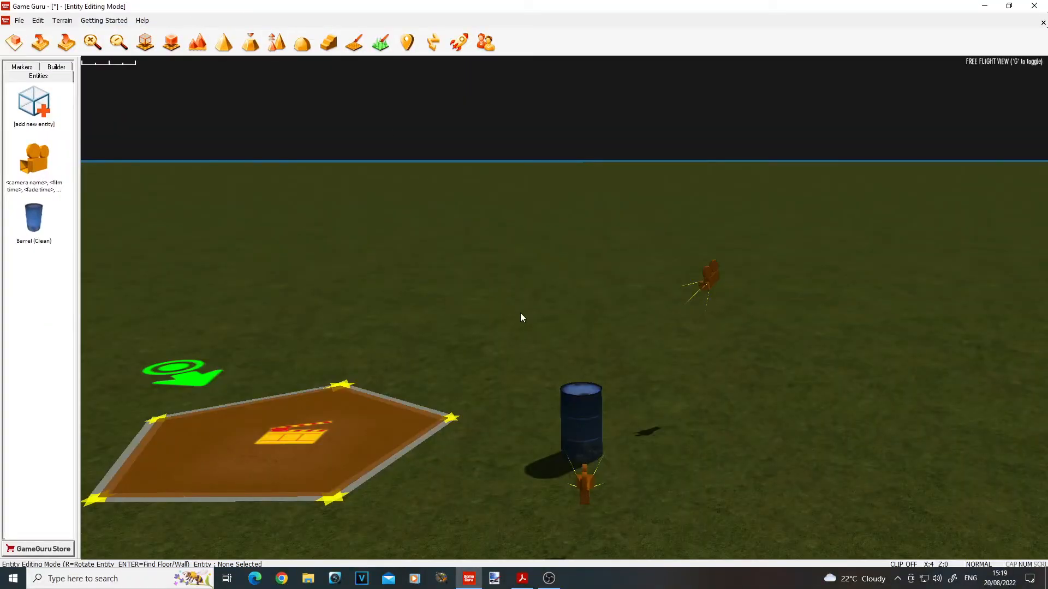